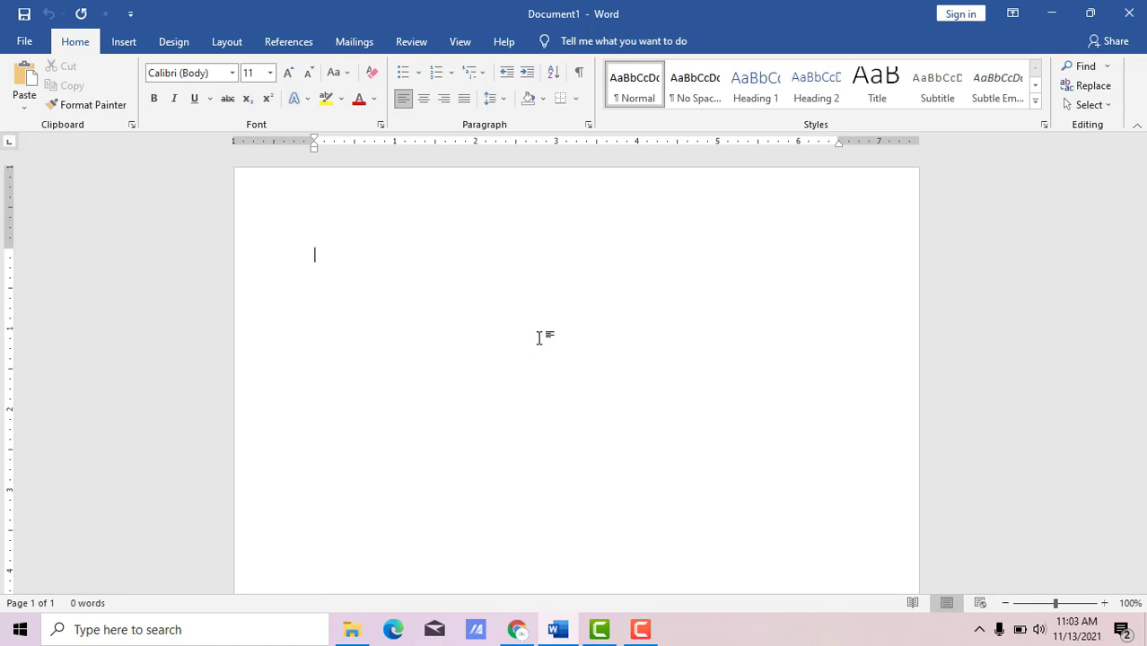
- Display the page for opening existing documents, with the list of recently used files
left_click(24, 41)
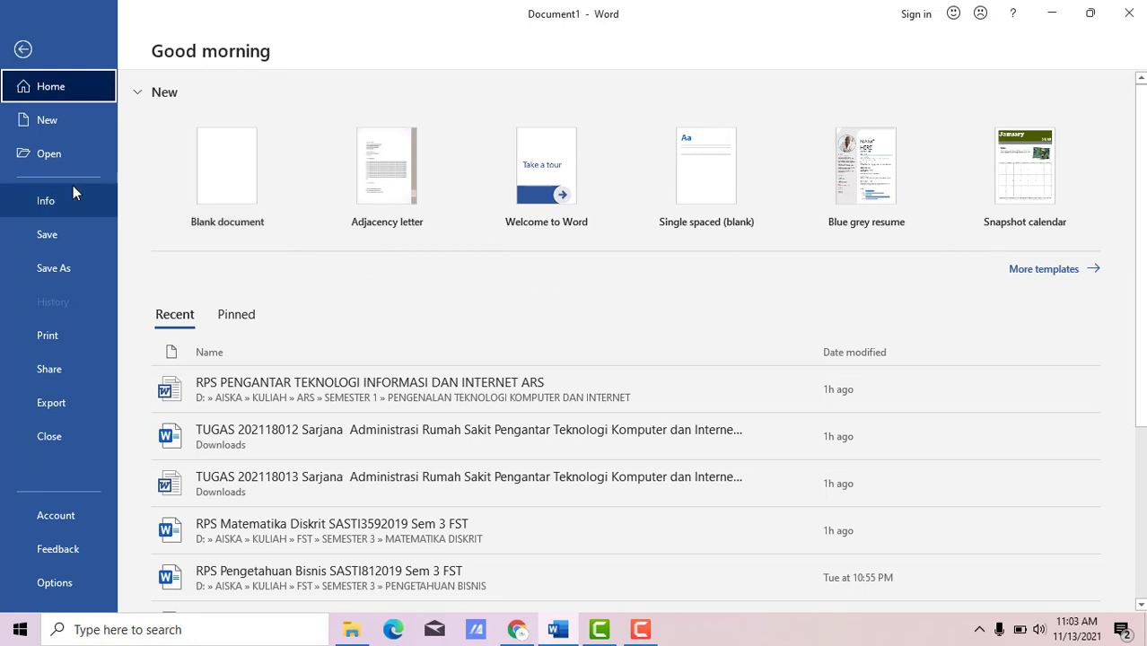
left_click(65, 155)
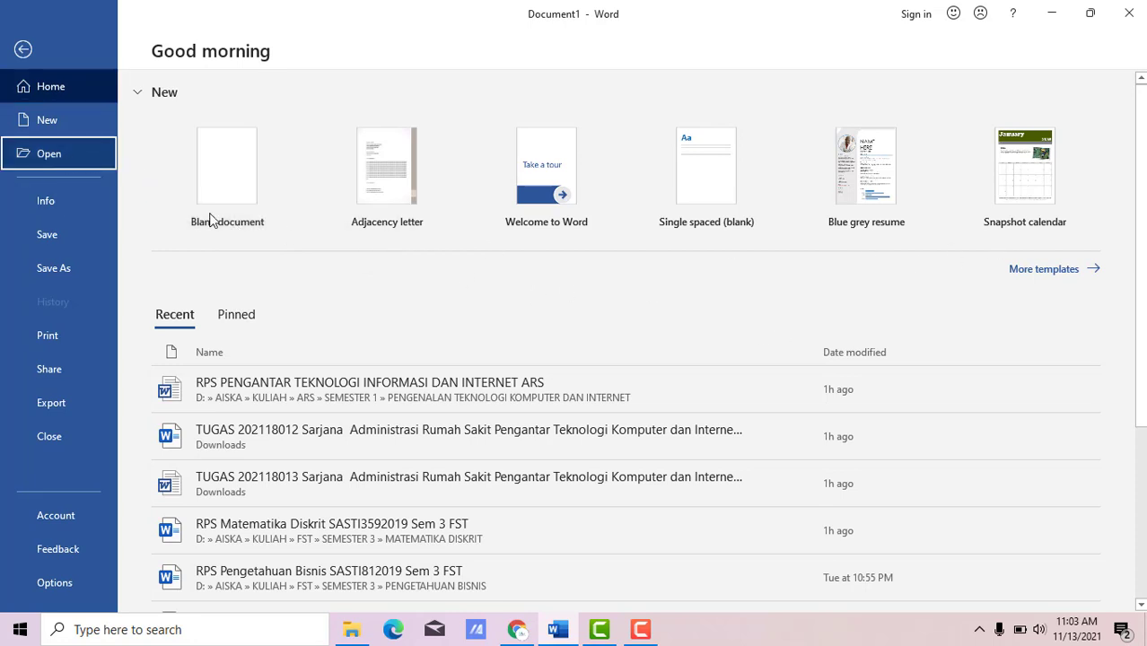
left_click(72, 161)
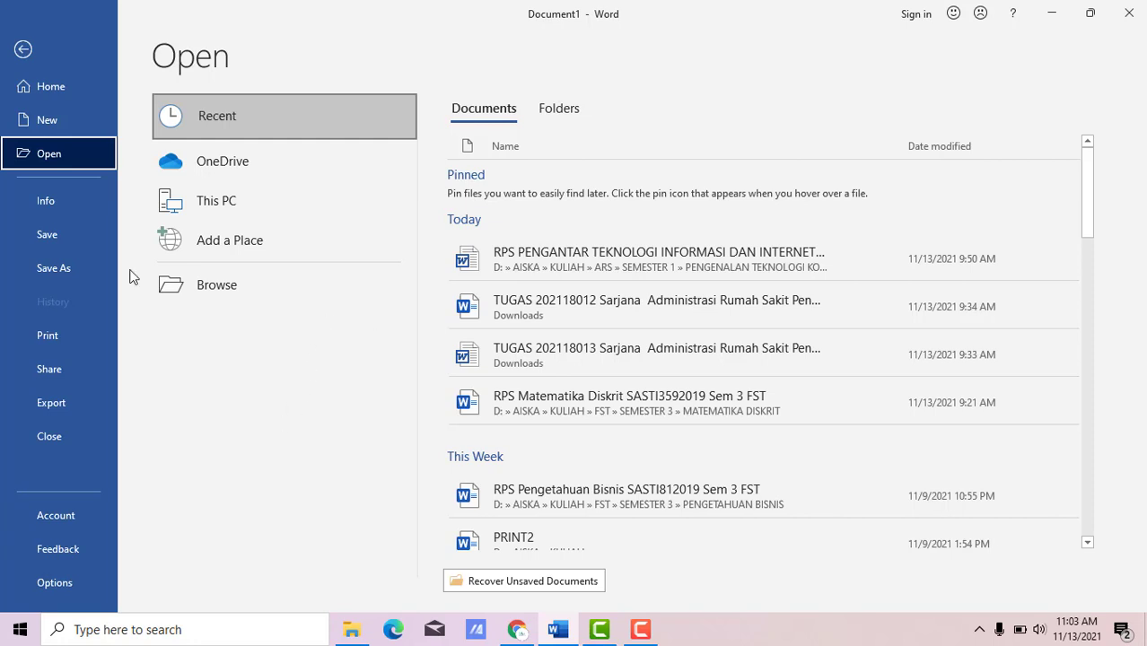
- Examine the document's Info page, including the Protect Document and Manage Document options
left_click(75, 208)
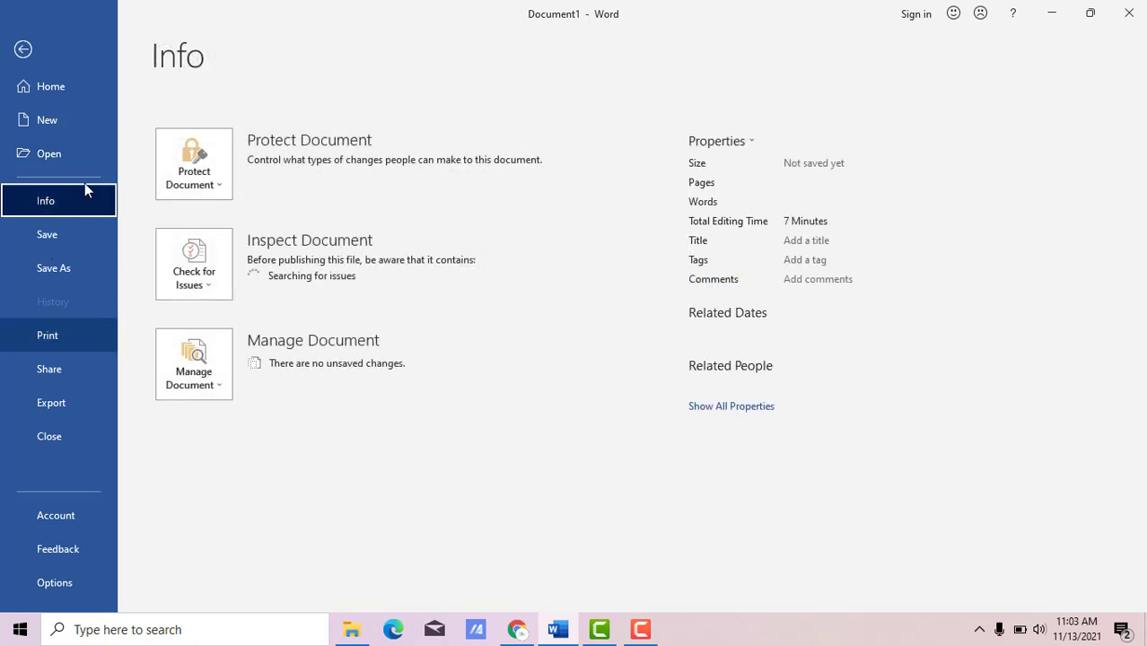
left_click(217, 187)
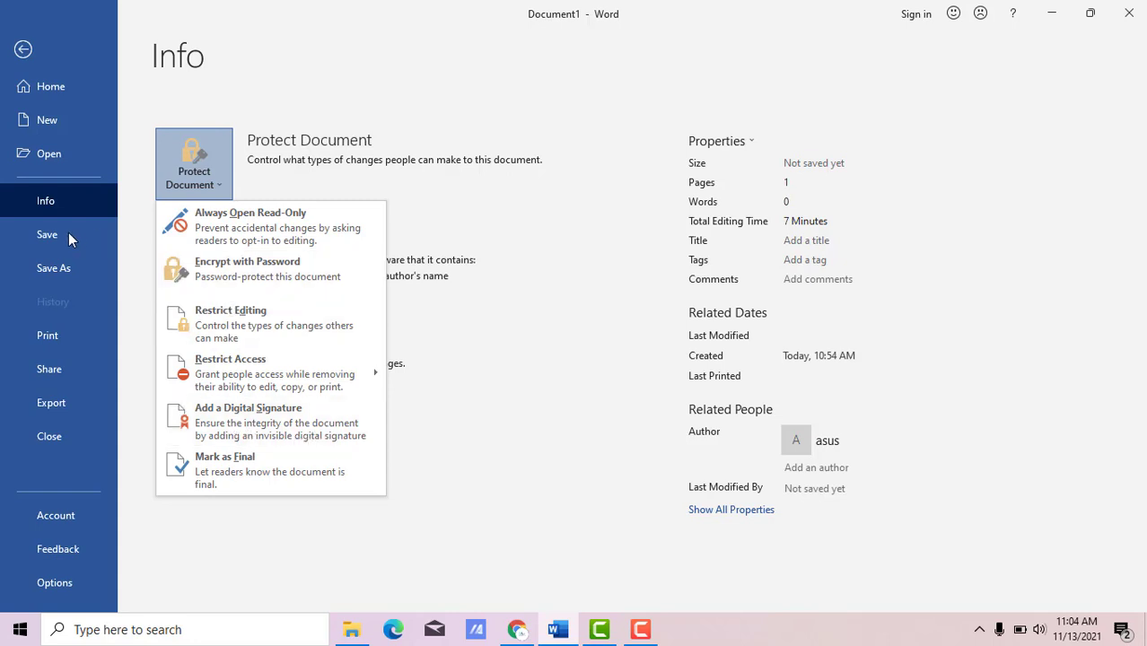
key("Escape")
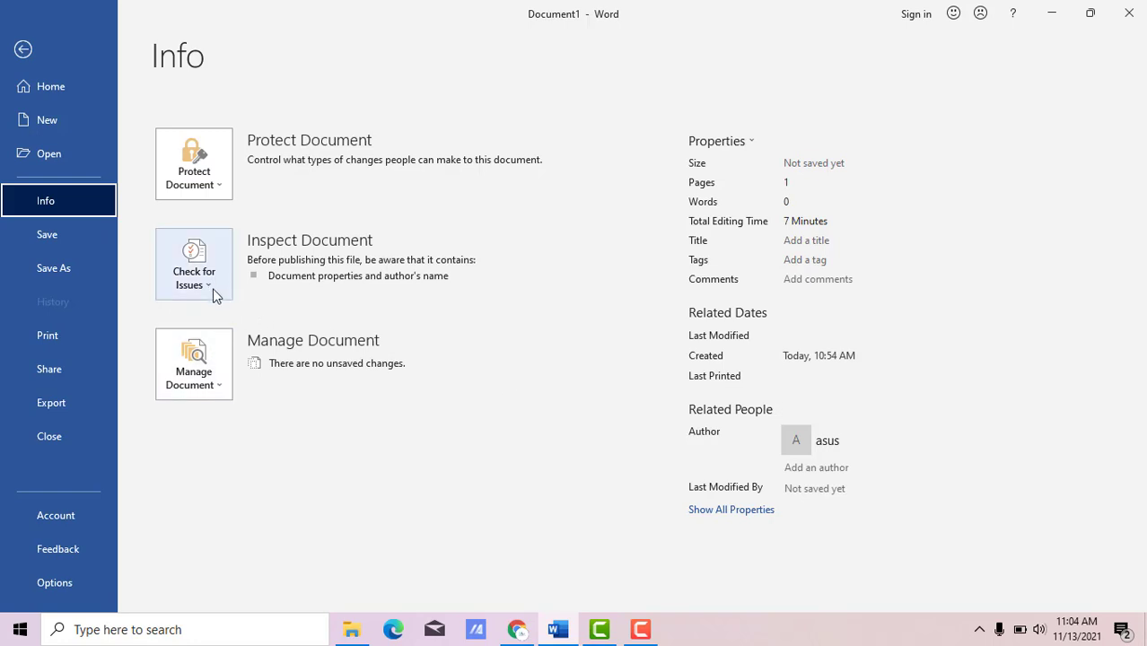
left_click(214, 390)
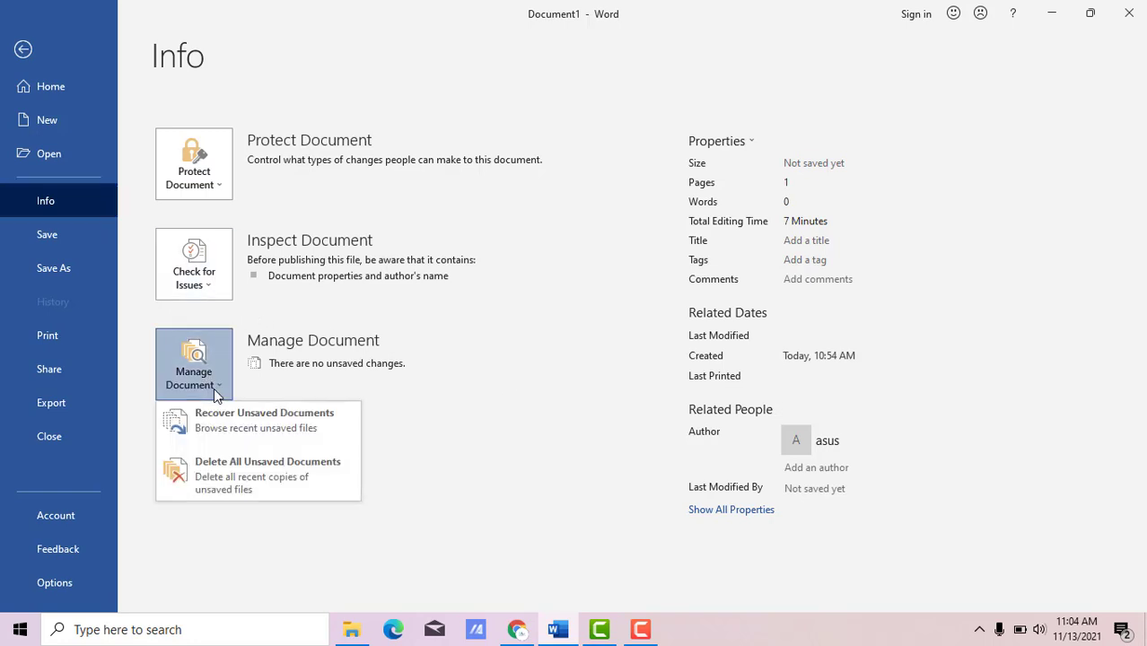
- Start saving the document as a PDF in the PENGENALAN TEKNOLOGI KOMPUTER DAN INTERNET folder and cancel the save
left_click(58, 237)
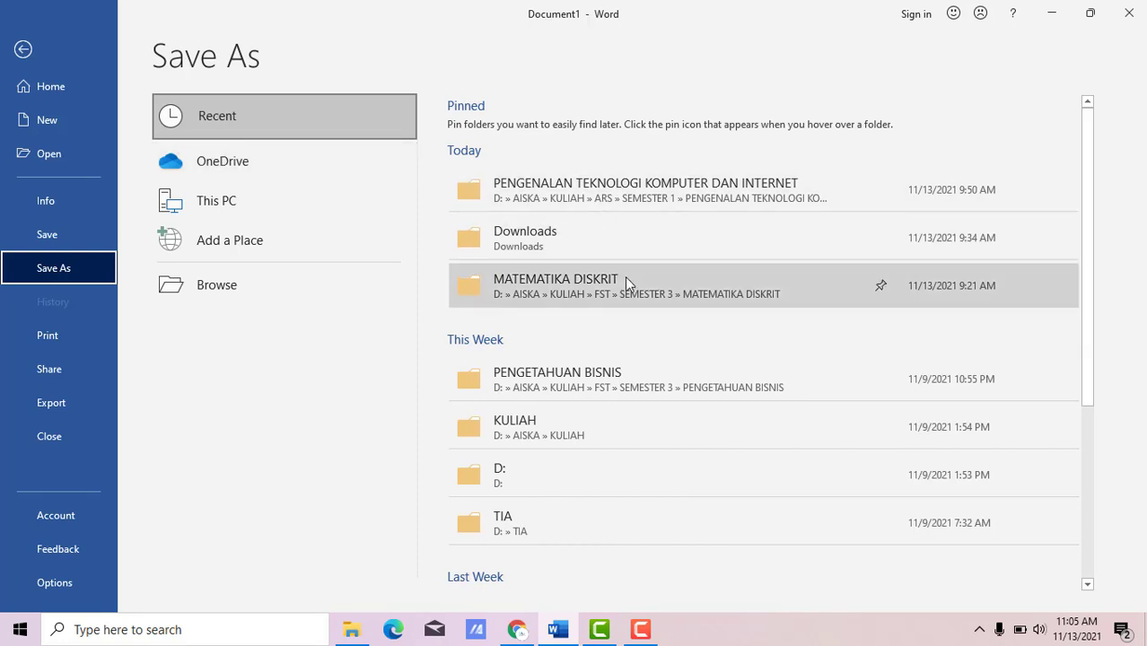
left_click(729, 204)
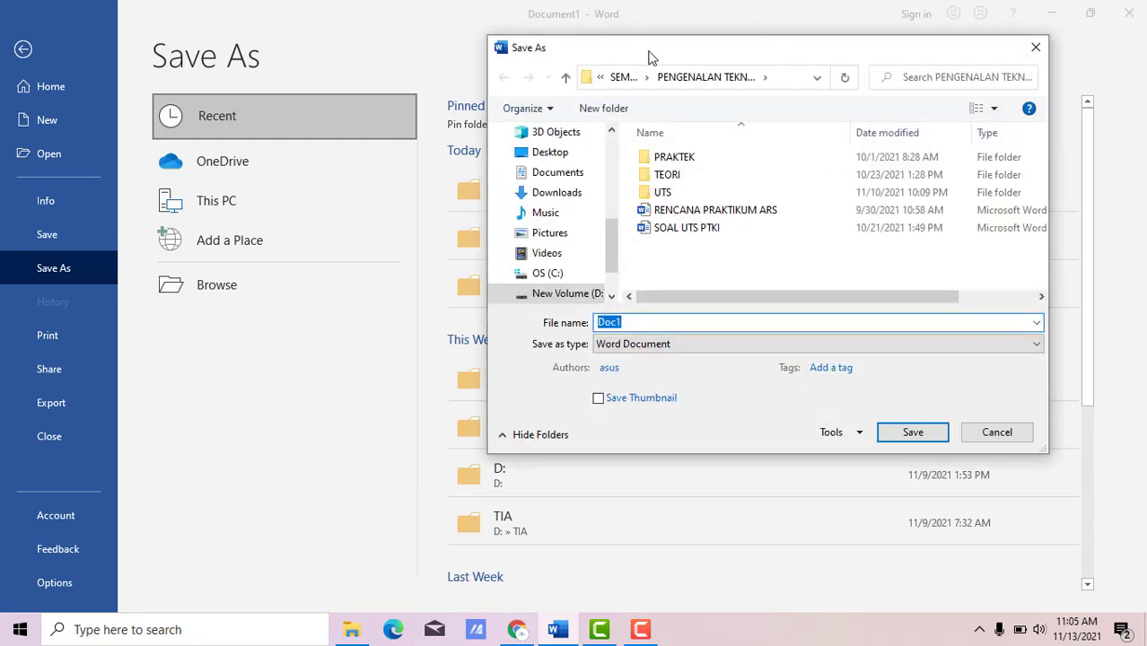
left_click_drag(644, 52, 321, 30)
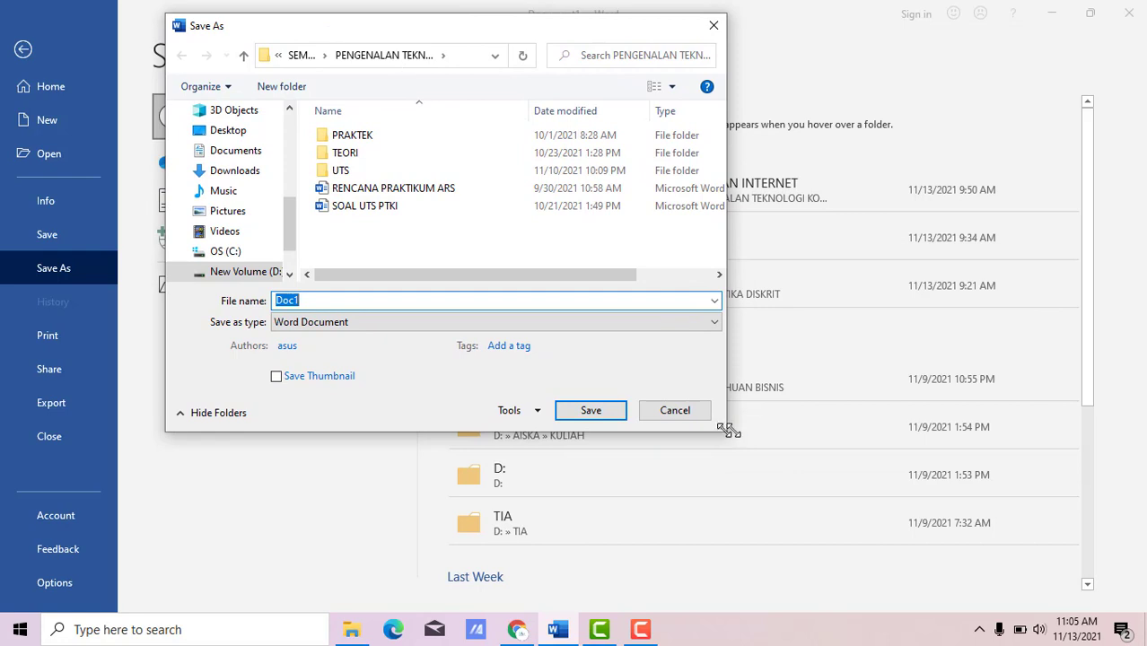
left_click_drag(724, 429, 941, 464)
left_click(766, 358)
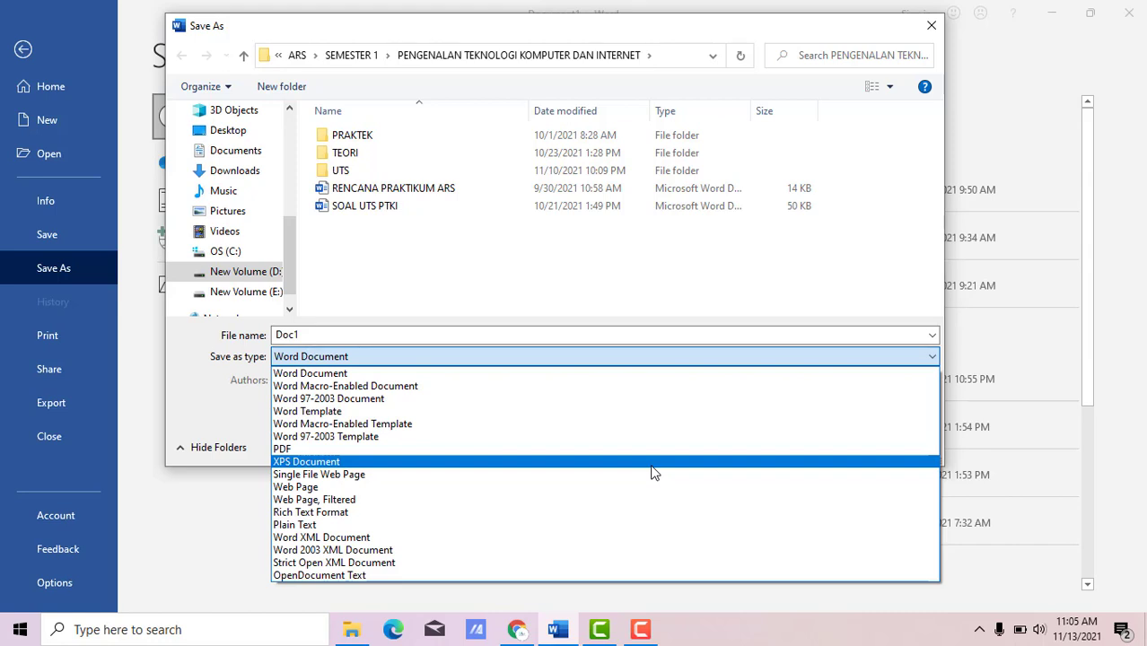
left_click(705, 452)
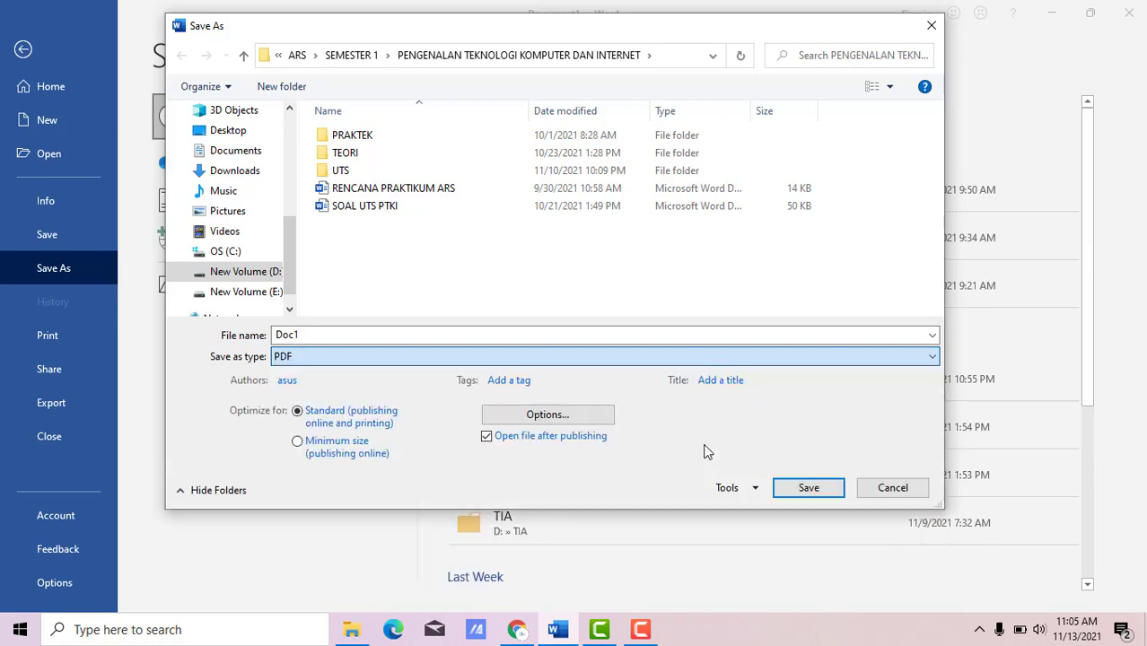
left_click(890, 490)
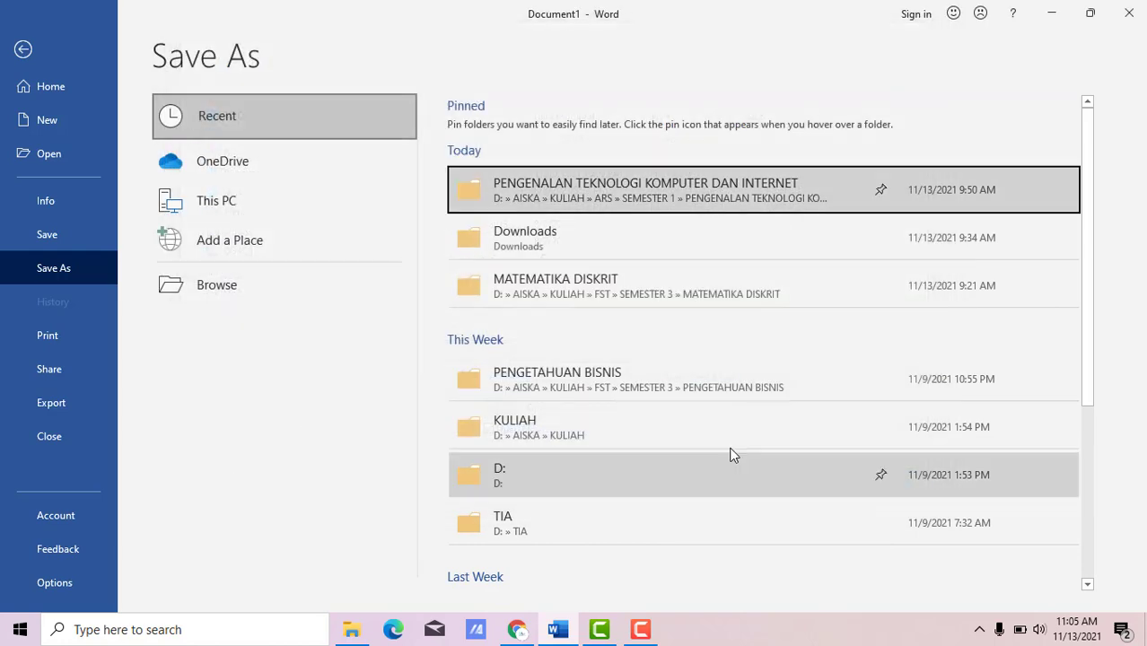
- Display the print settings and examine the list of available printers, keeping the current choice
left_click(87, 336)
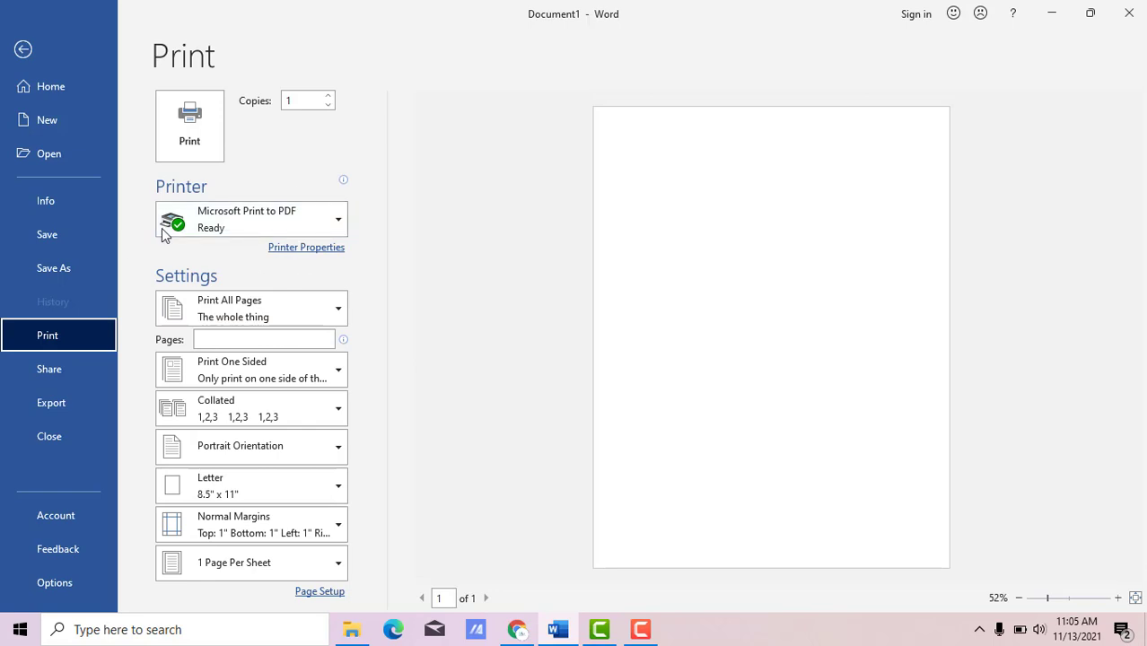
left_click(342, 231)
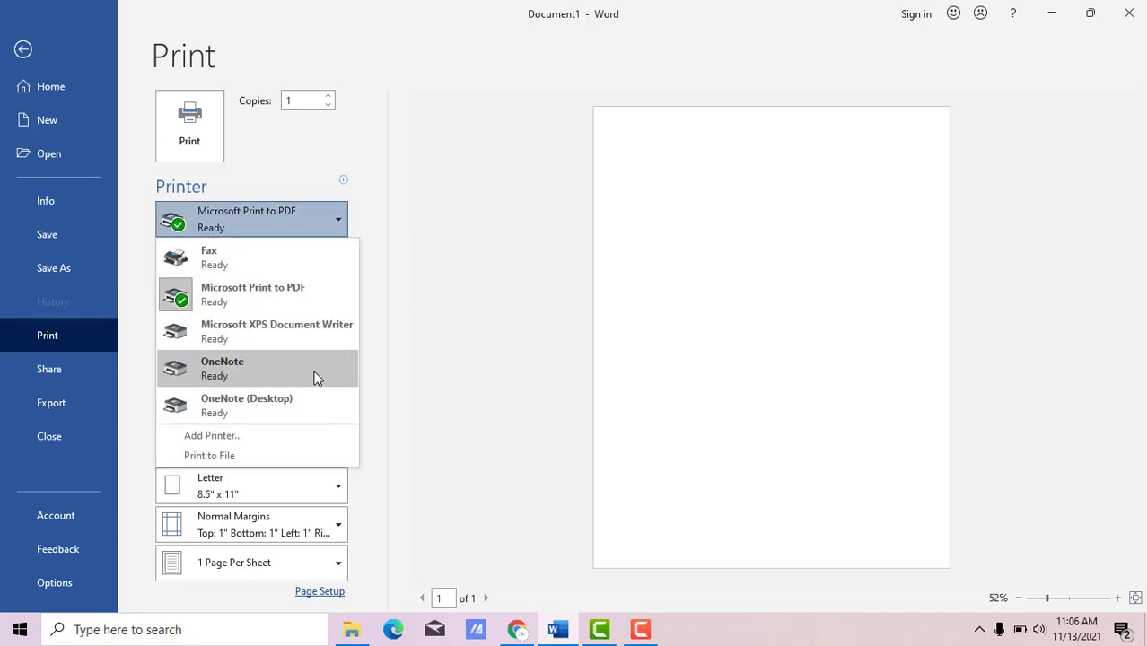
left_click(388, 309)
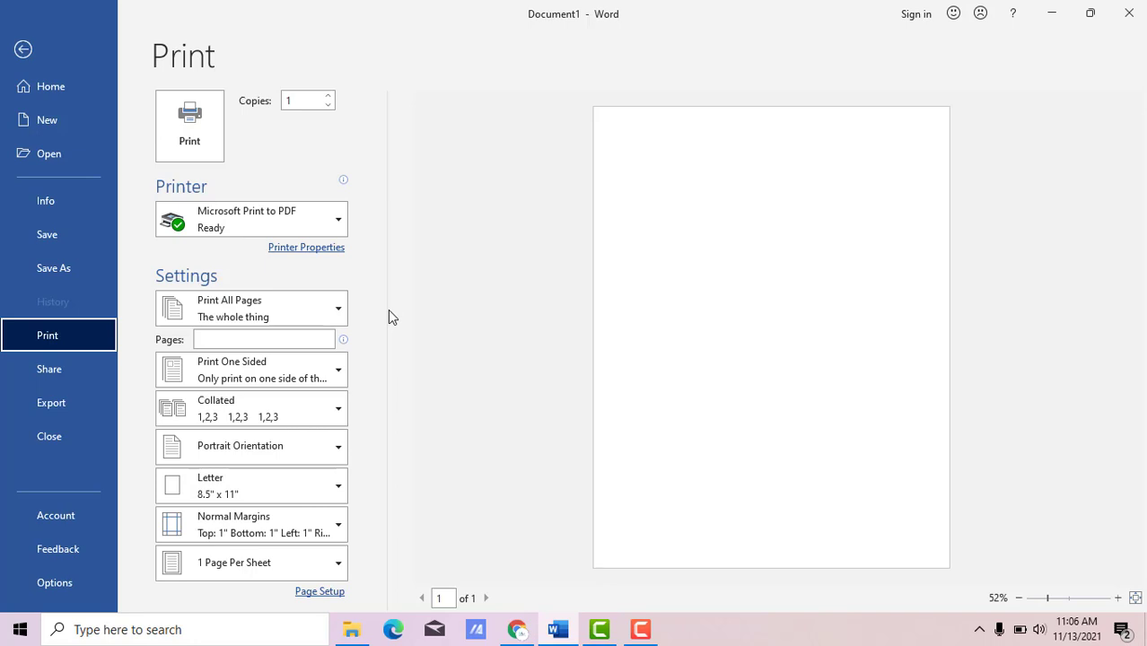
- Set the print range to Custom Print with pages 1,3,5
left_click(340, 310)
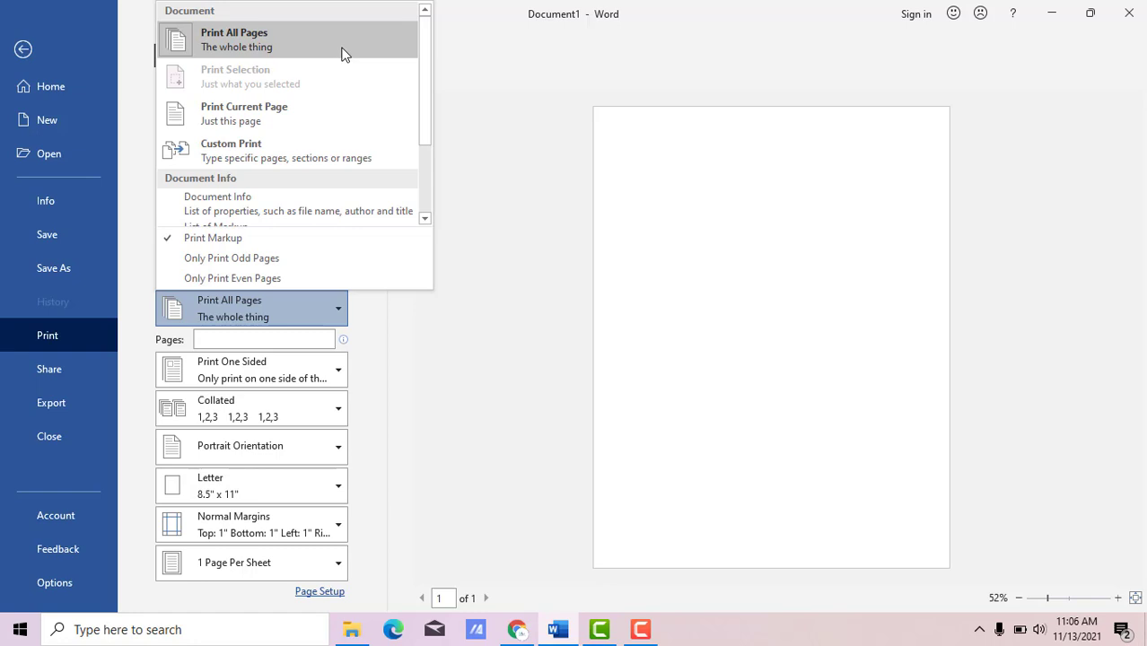
left_click(319, 100)
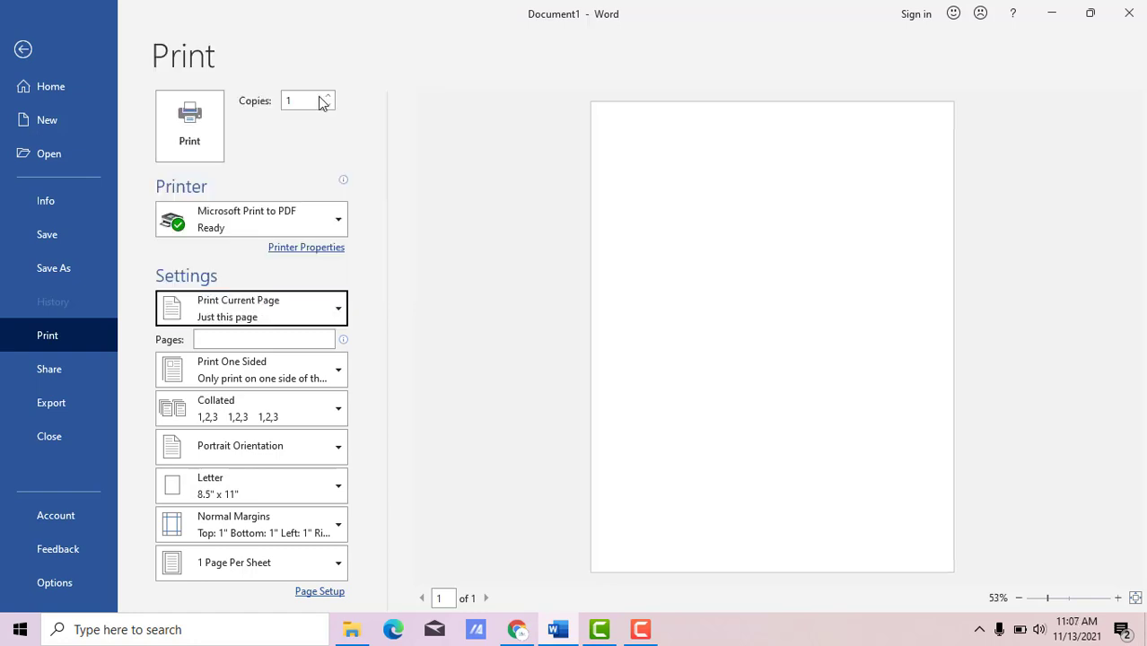
left_click(304, 318)
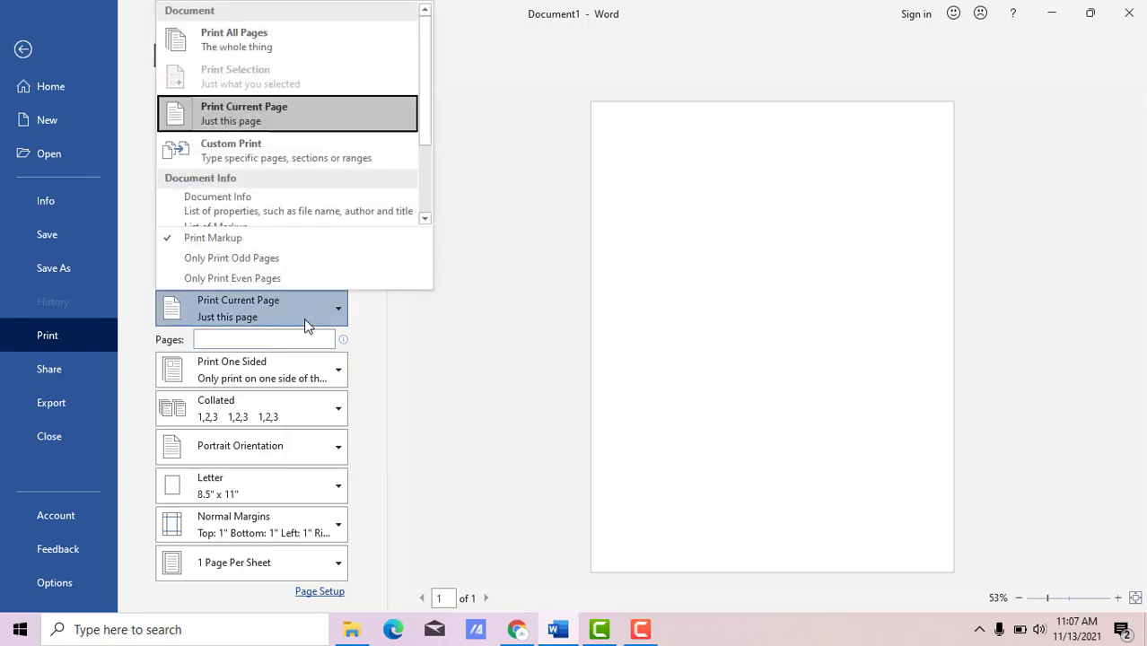
left_click(336, 155)
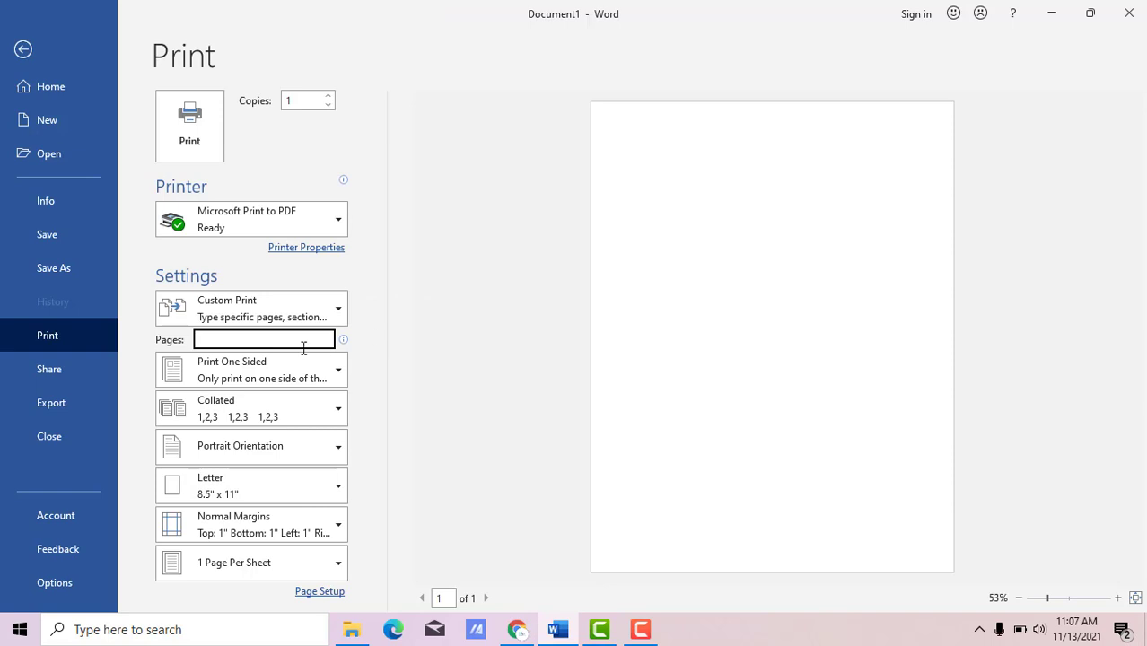
type("1,3,5")
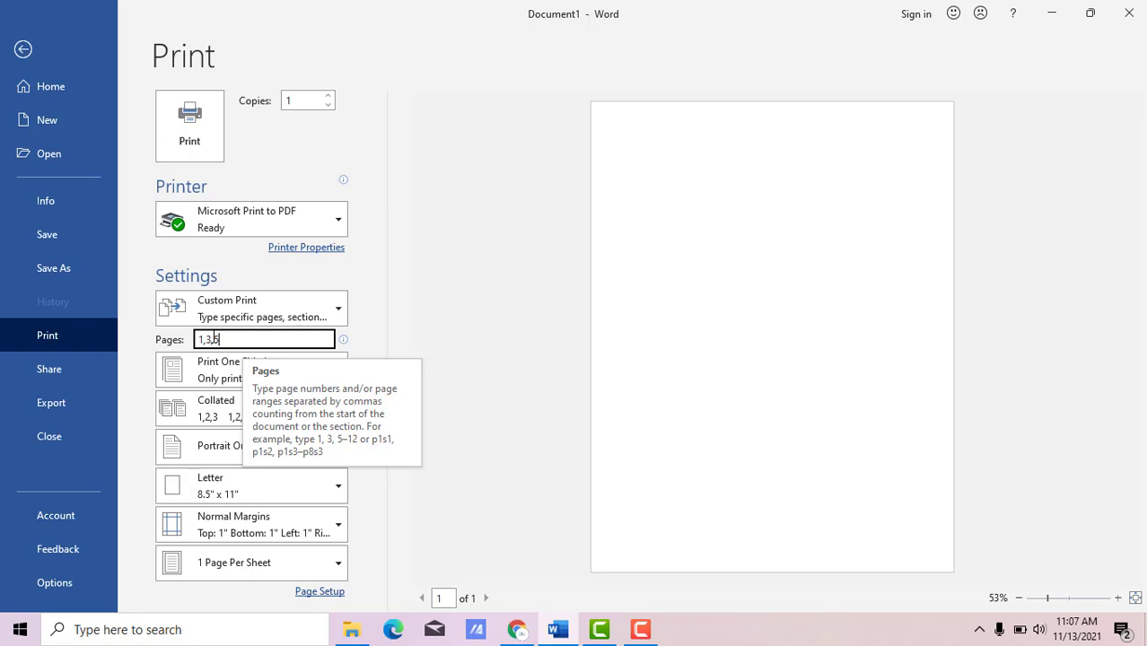
left_click(520, 328)
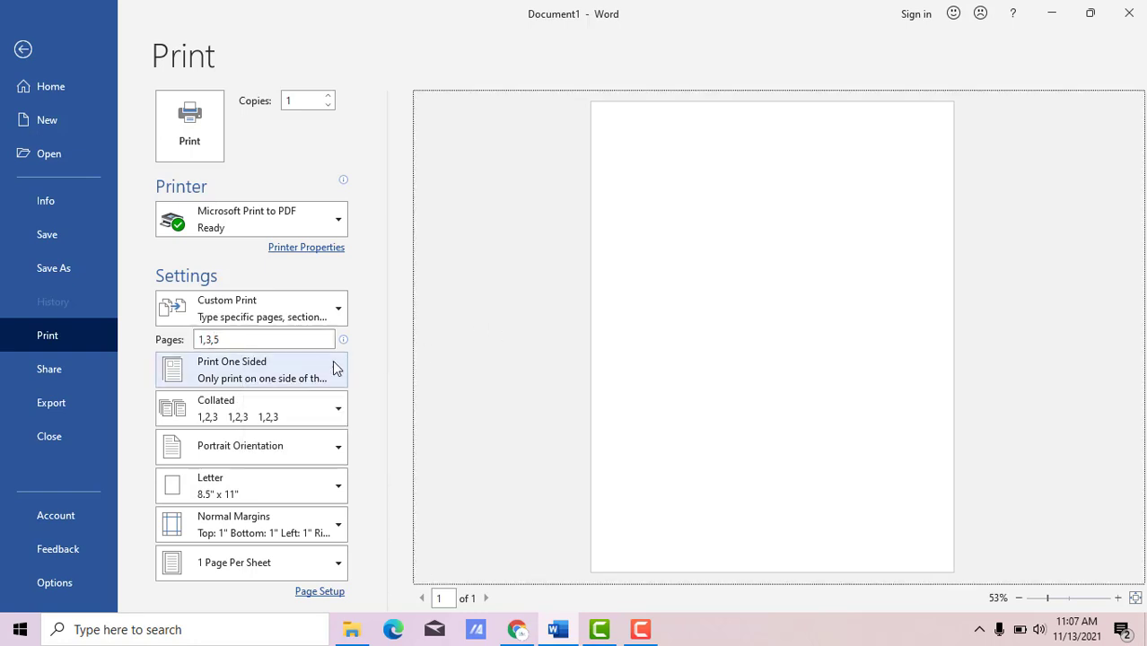
- Examine the available paper sizes and page orientations in the print settings
left_click(339, 490)
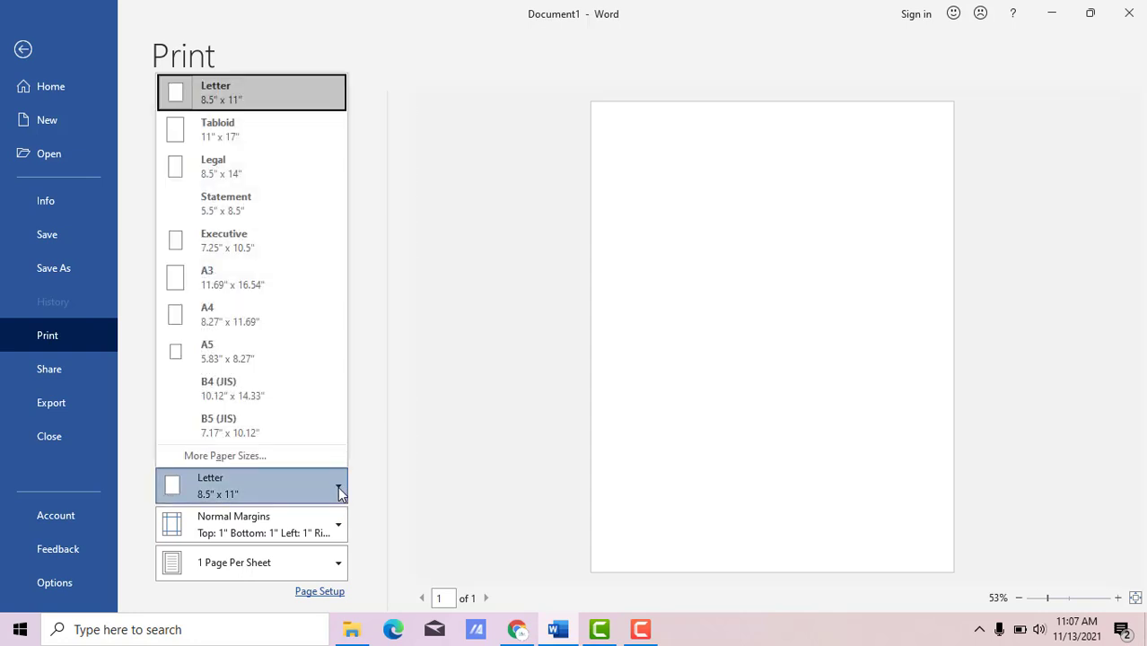
left_click(441, 469)
left_click(332, 452)
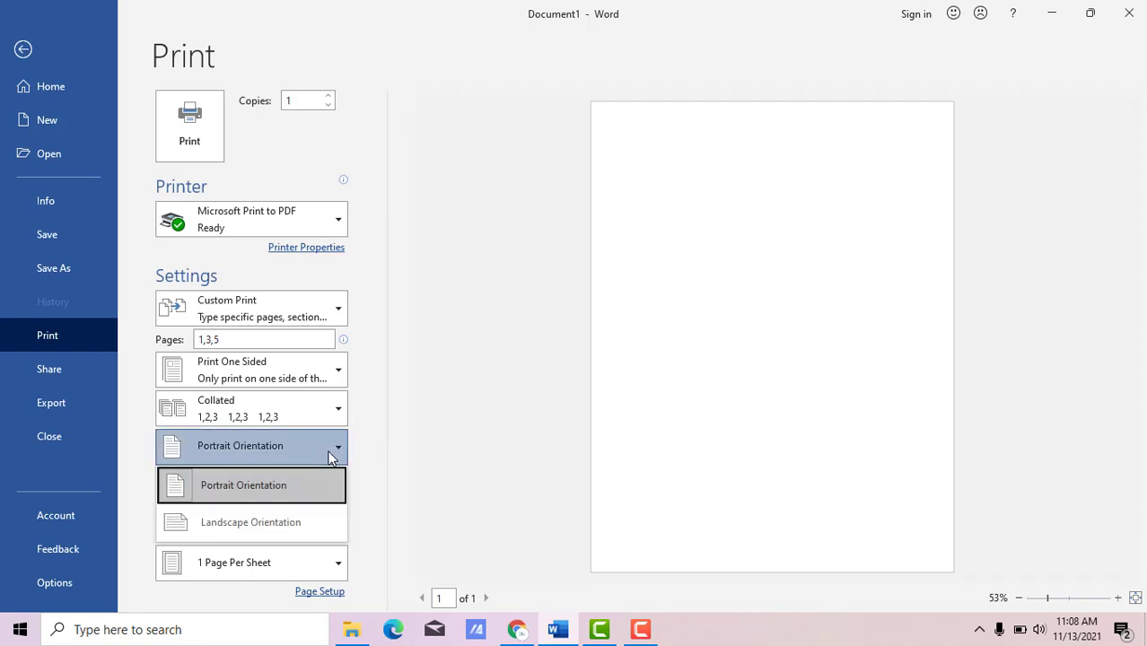
left_click(431, 471)
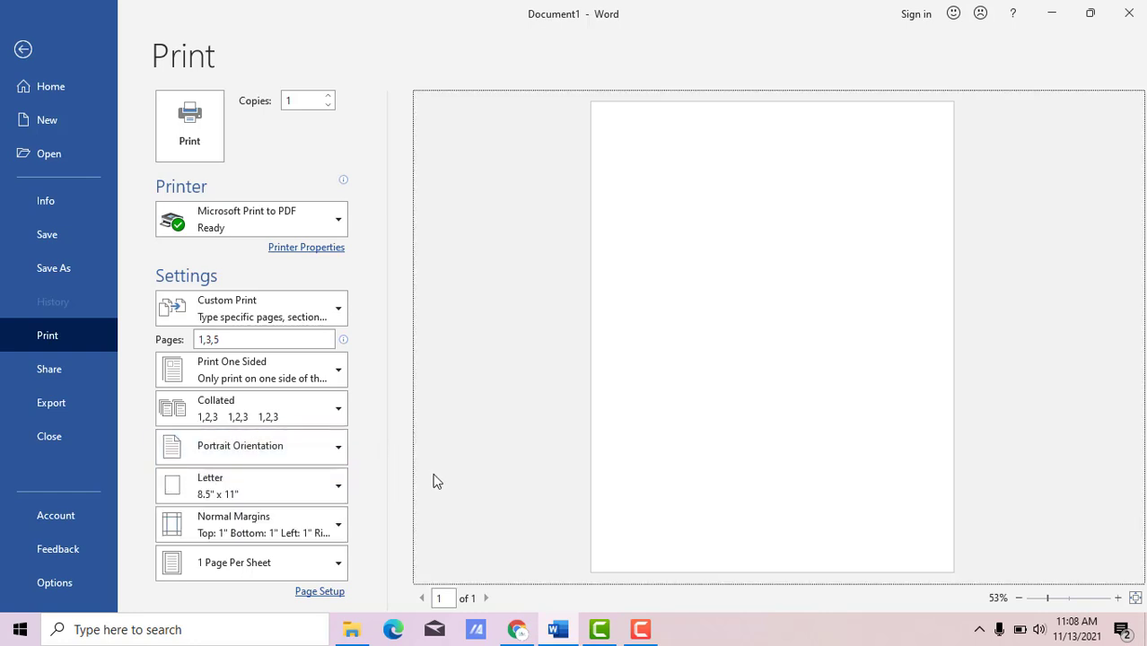
- Switch the print orientation to landscape and return it to portrait
left_click(331, 451)
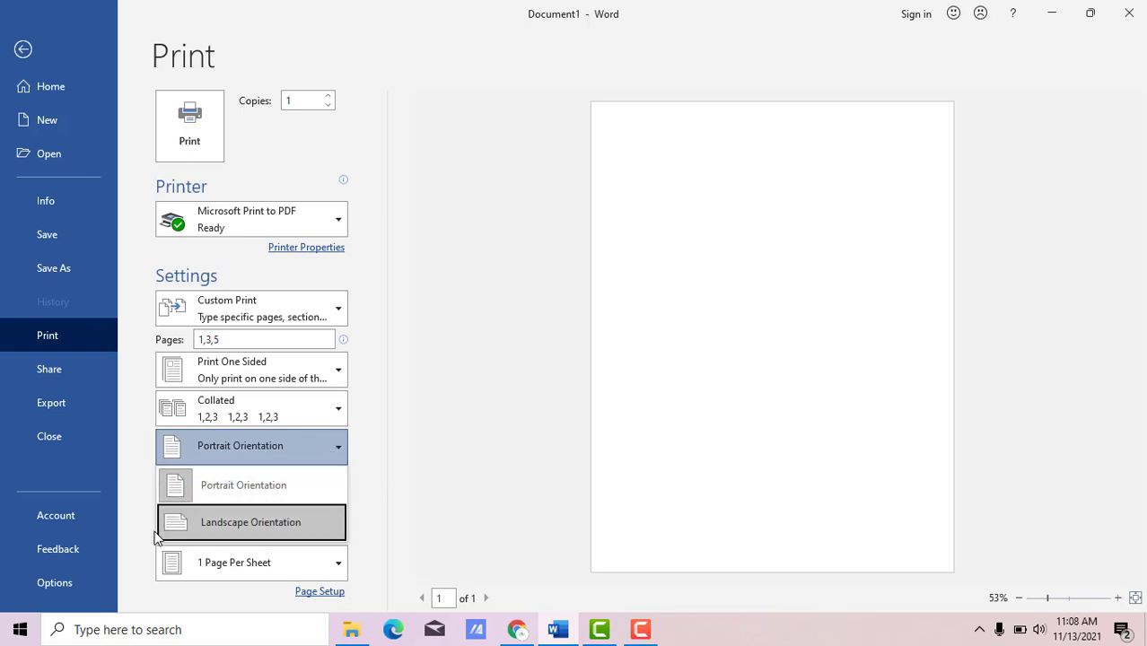
left_click(307, 527)
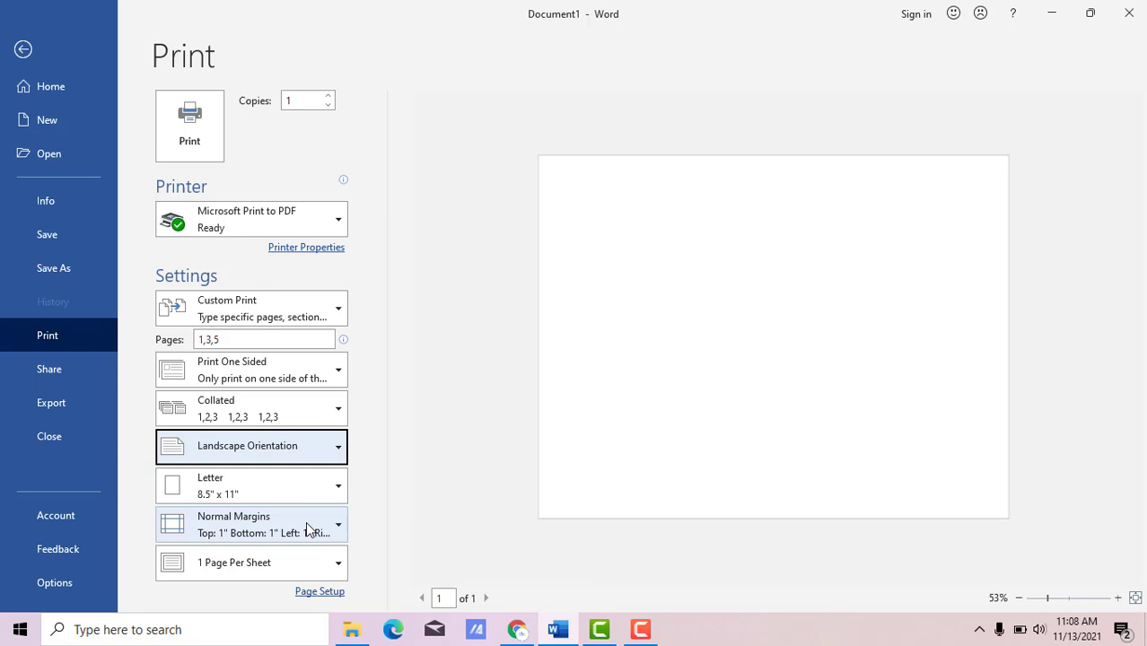
left_click(300, 460)
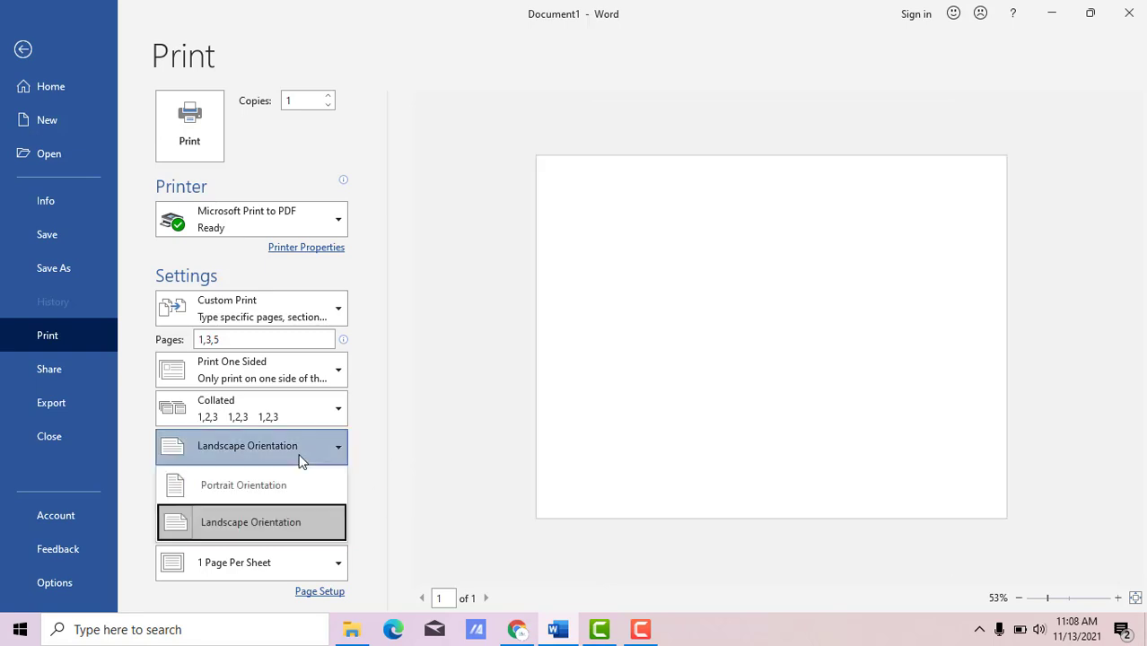
left_click(226, 495)
left_click(476, 485)
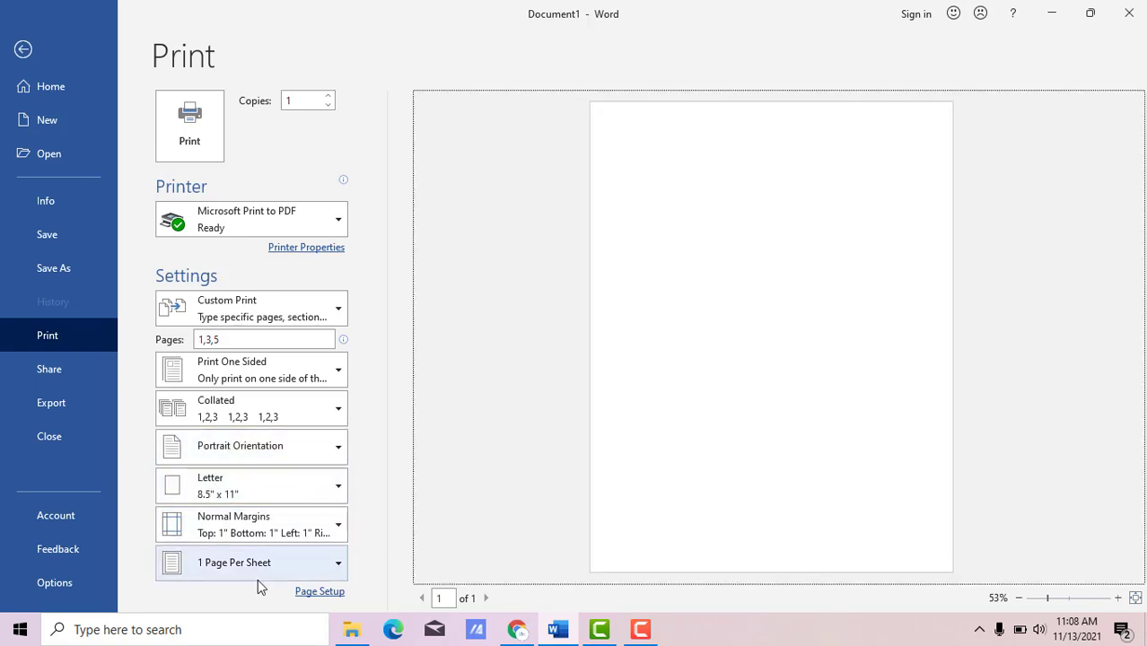
- Examine the document's sharing options, including Email, Present Online and Post to Blog
left_click(47, 370)
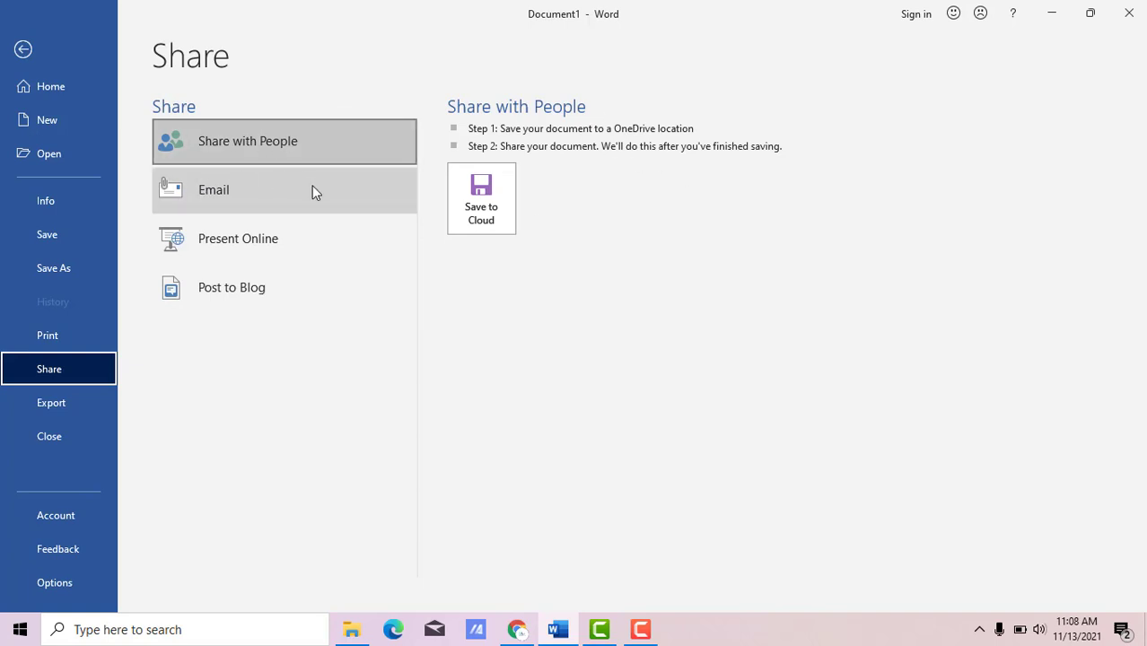
left_click(250, 186)
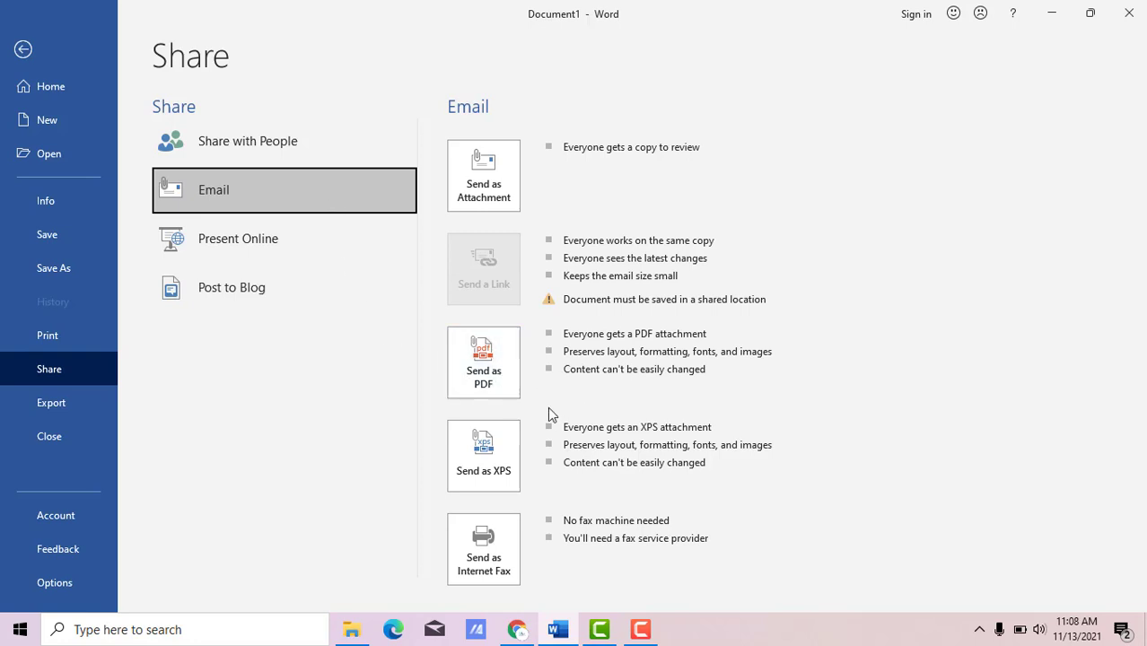
left_click(322, 248)
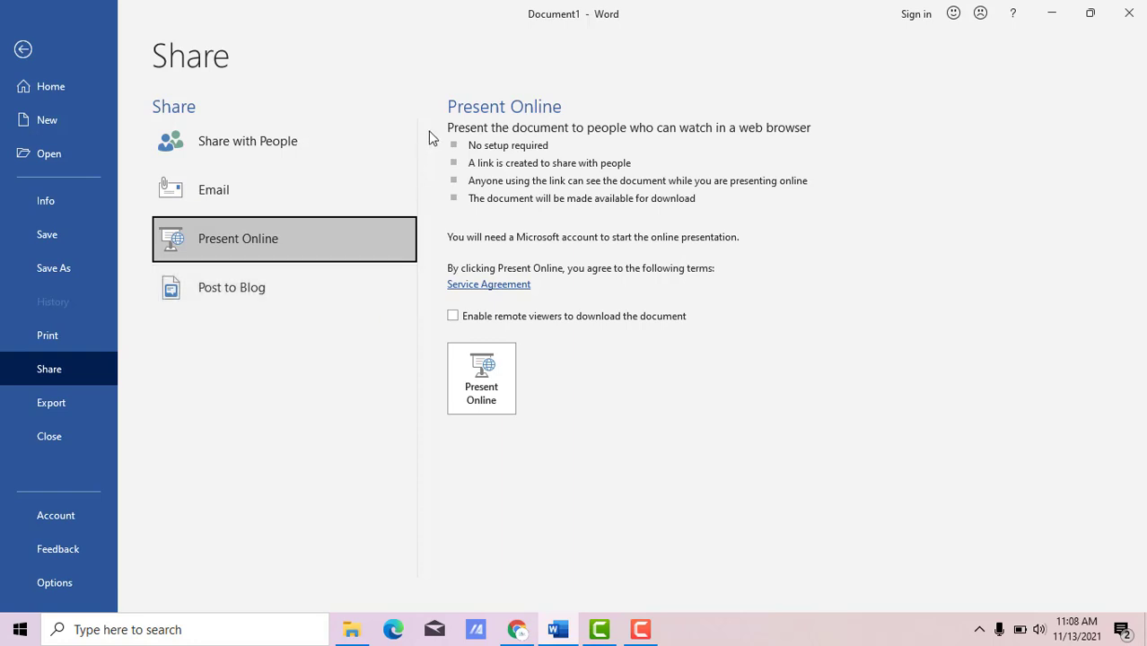
left_click(259, 280)
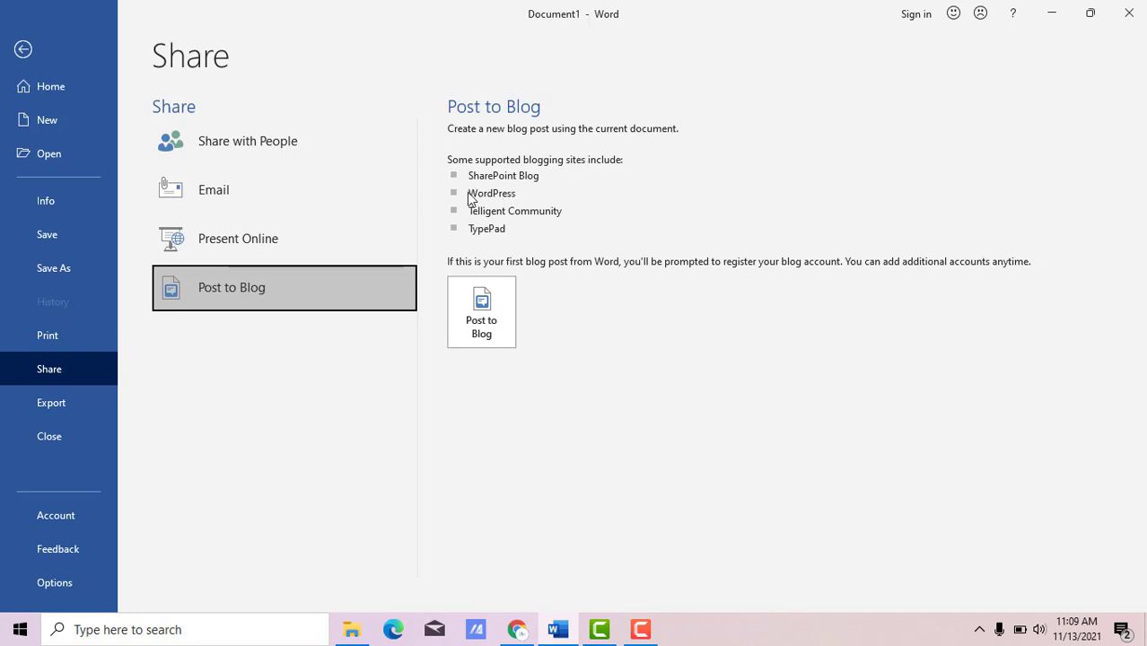
- View the export options for the document and return to the blank page for editing
left_click(18, 403)
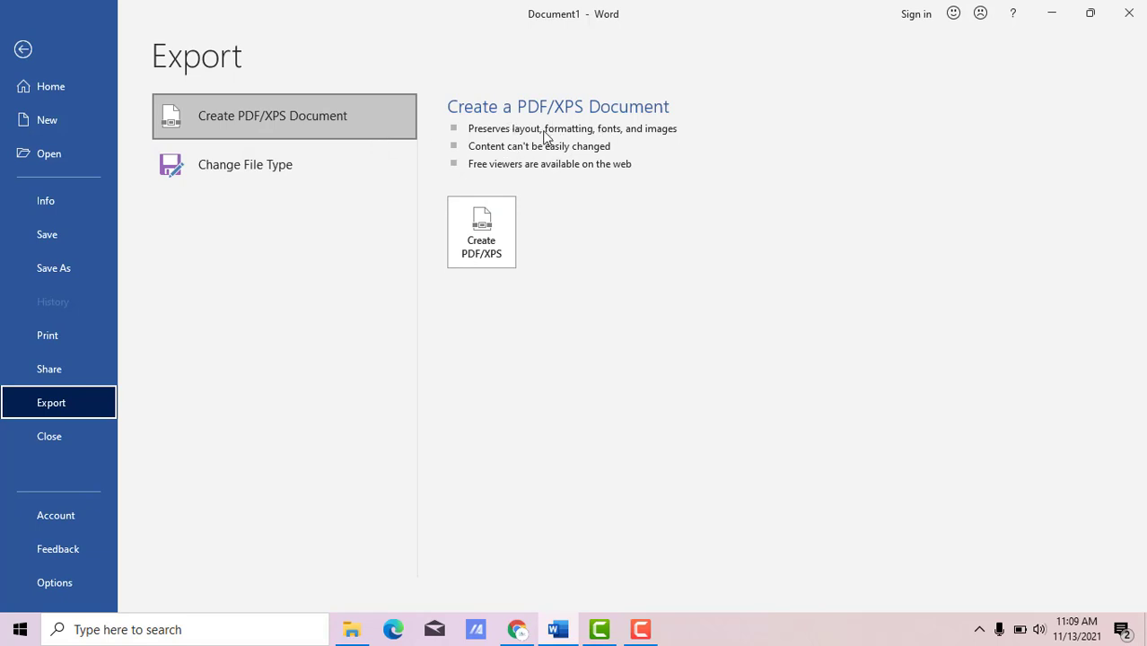
left_click(68, 436)
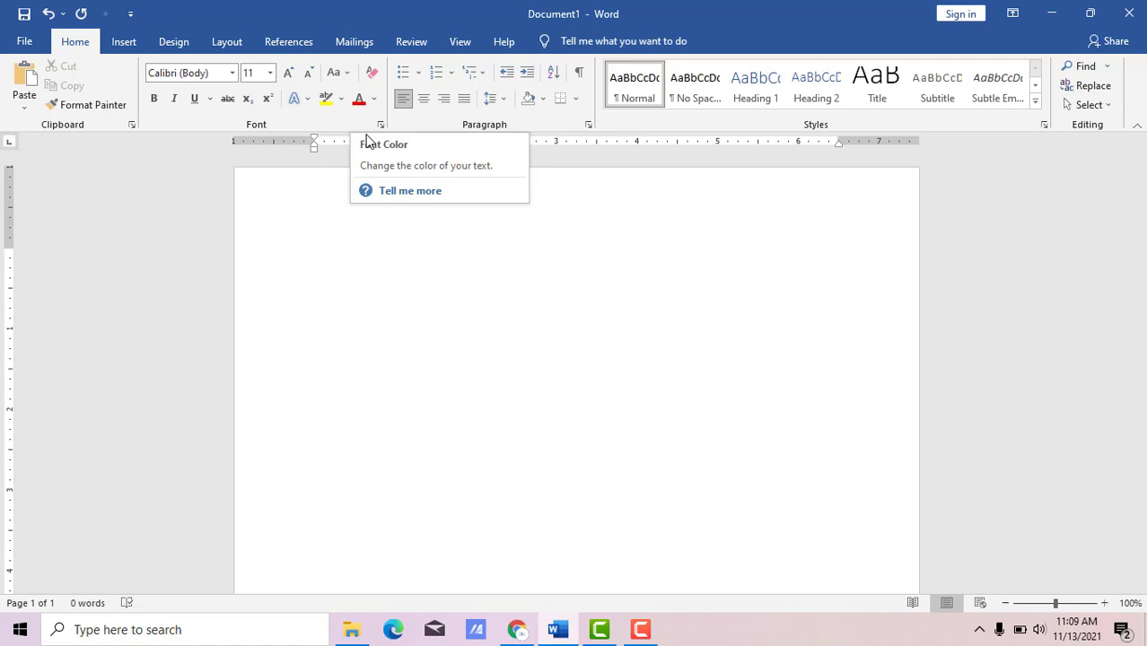
- Add the Touch/Mouse Mode command to the Quick Access Toolbar
left_click(132, 15)
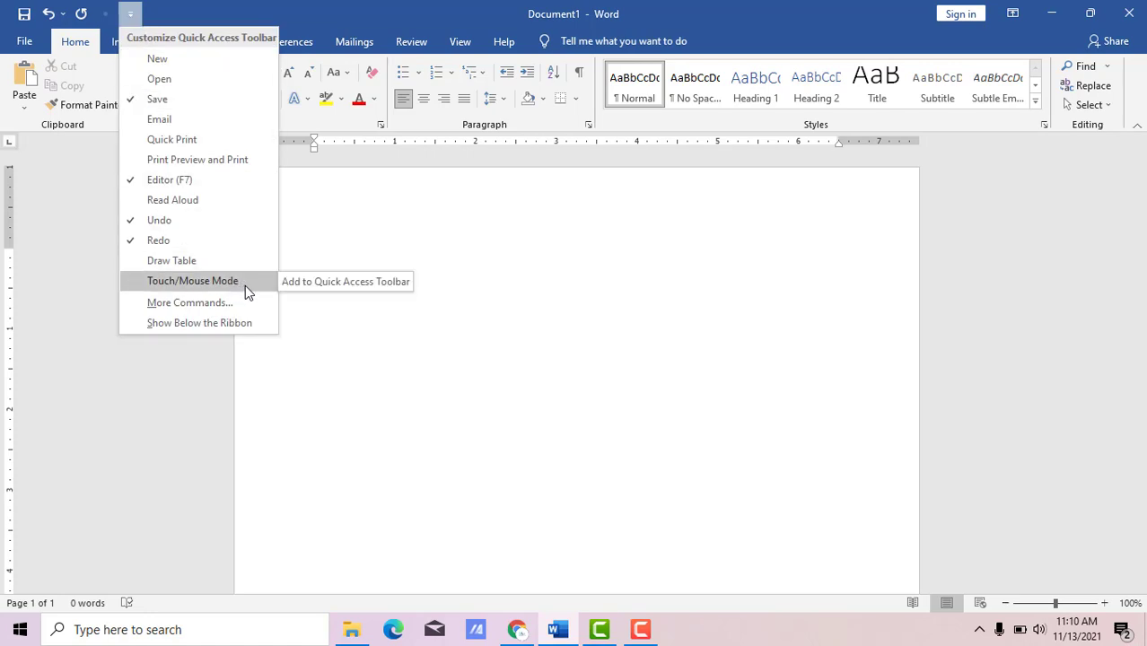
left_click(245, 285)
- Switch the command spacing to Touch mode and return it to Mouse mode
left_click(128, 16)
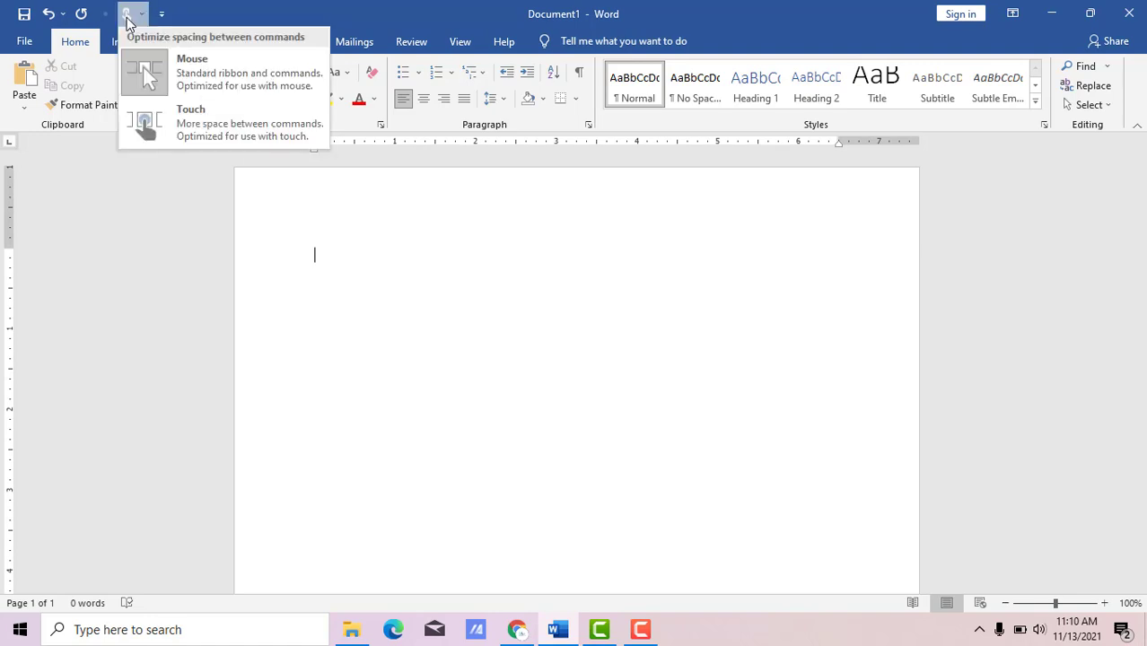
left_click(219, 137)
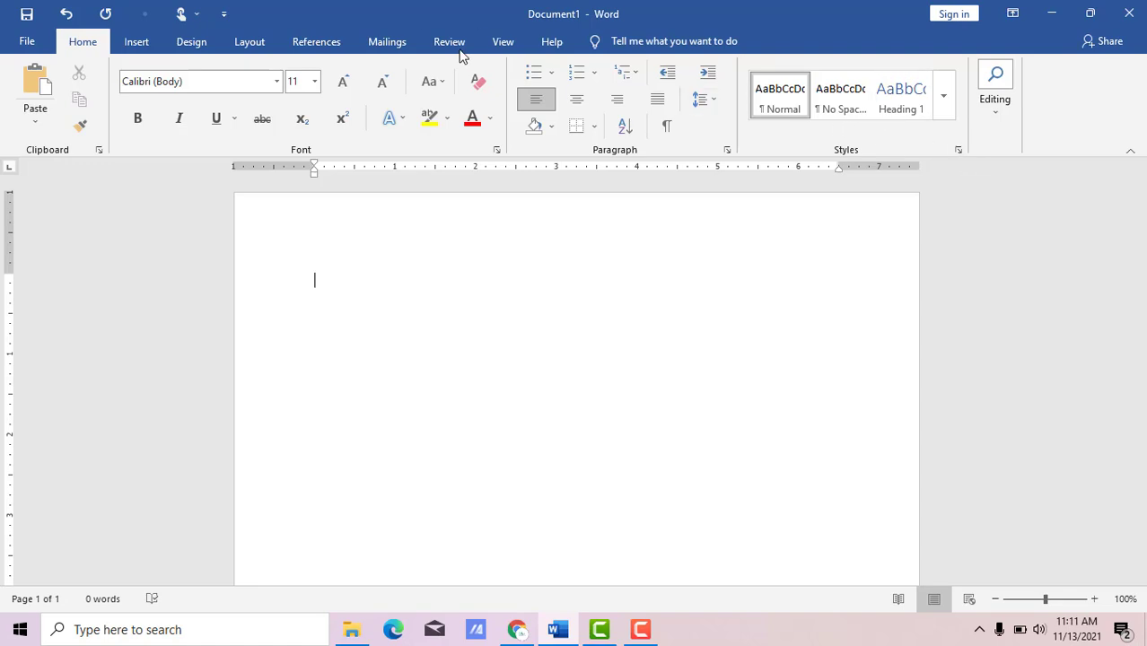
left_click(182, 14)
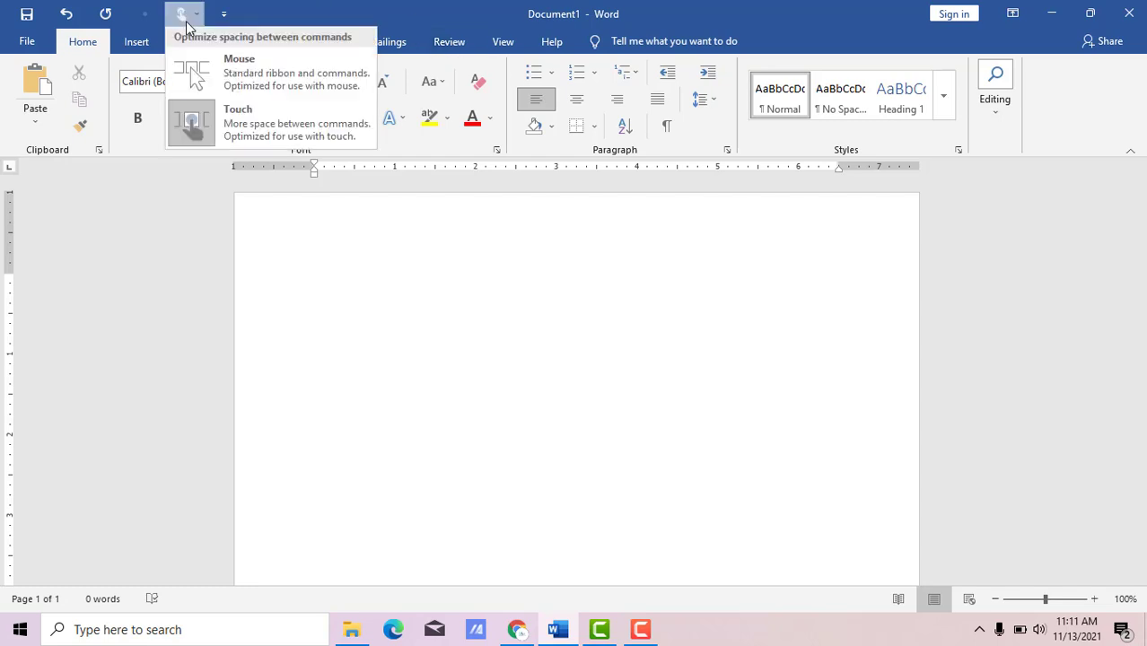
left_click(236, 85)
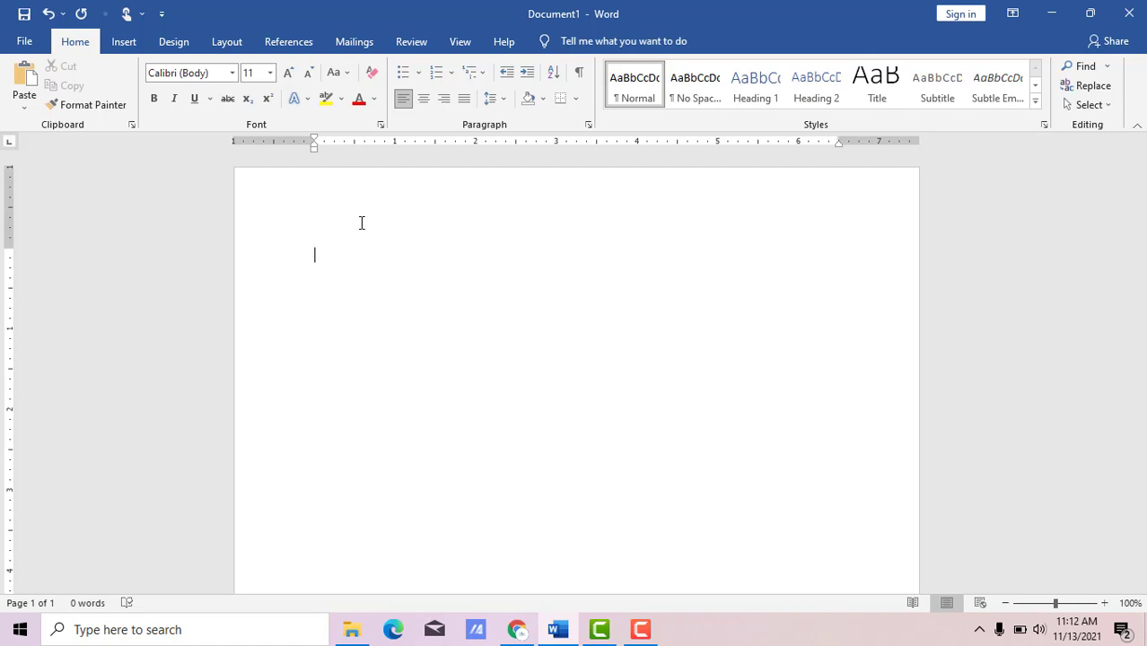
- Insert a table with two columns and two rows on the blank page
left_click(123, 42)
left_click(122, 83)
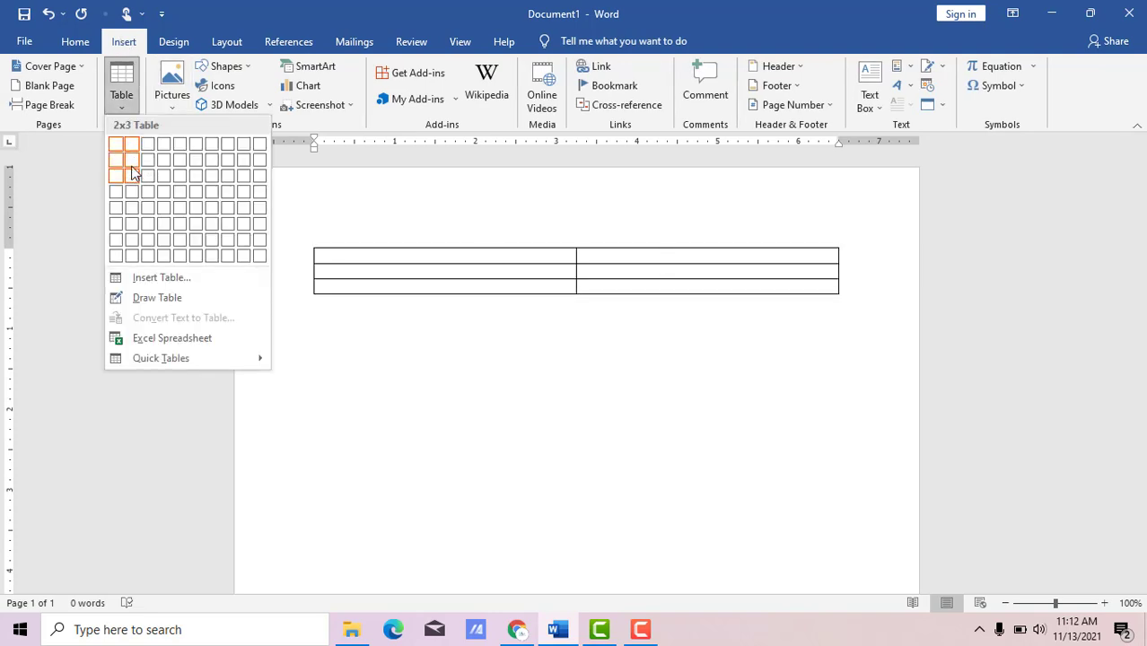
left_click(131, 161)
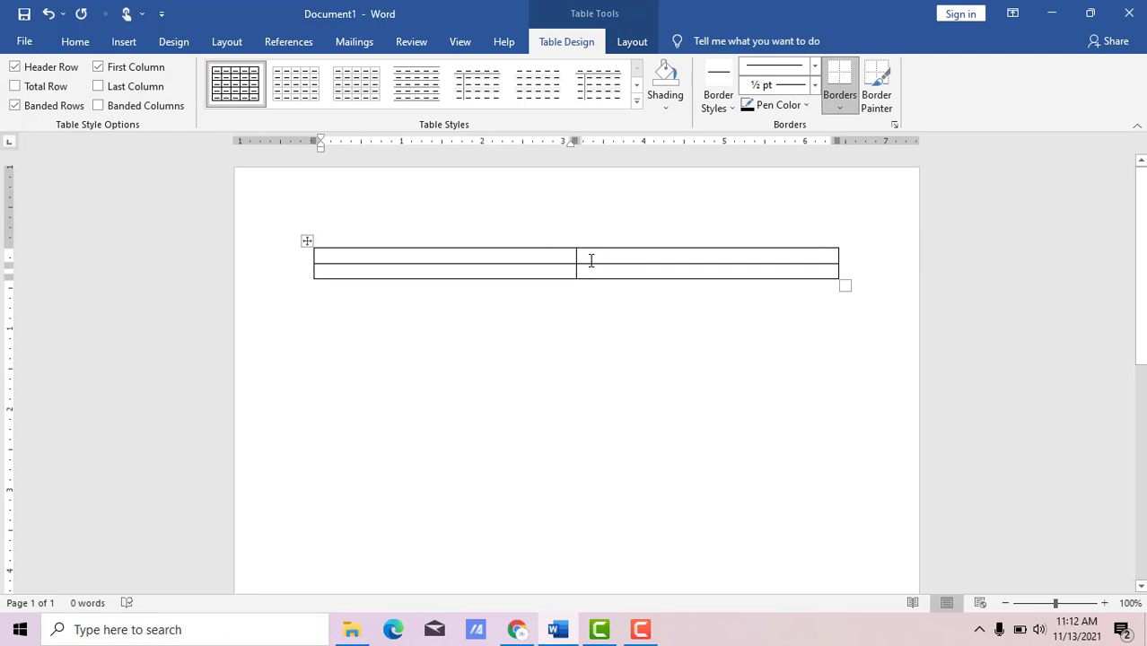
- Examine the row and column insertion options available for the table's second column
left_click_drag(592, 259, 665, 270)
right_click(669, 268)
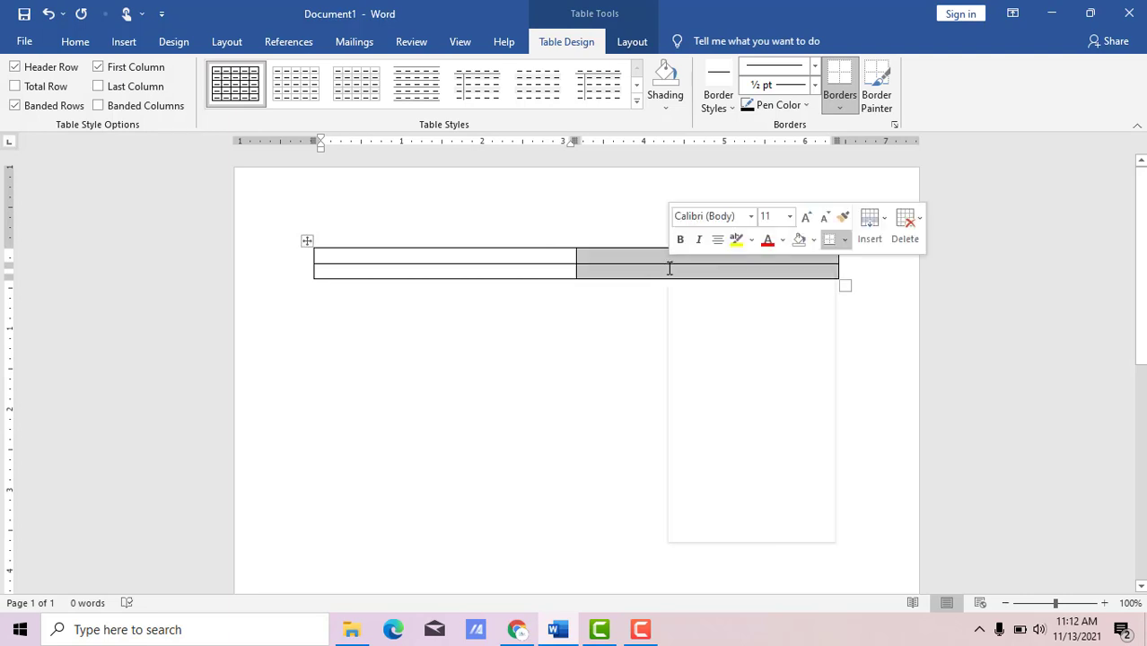
mouse_move(761, 368)
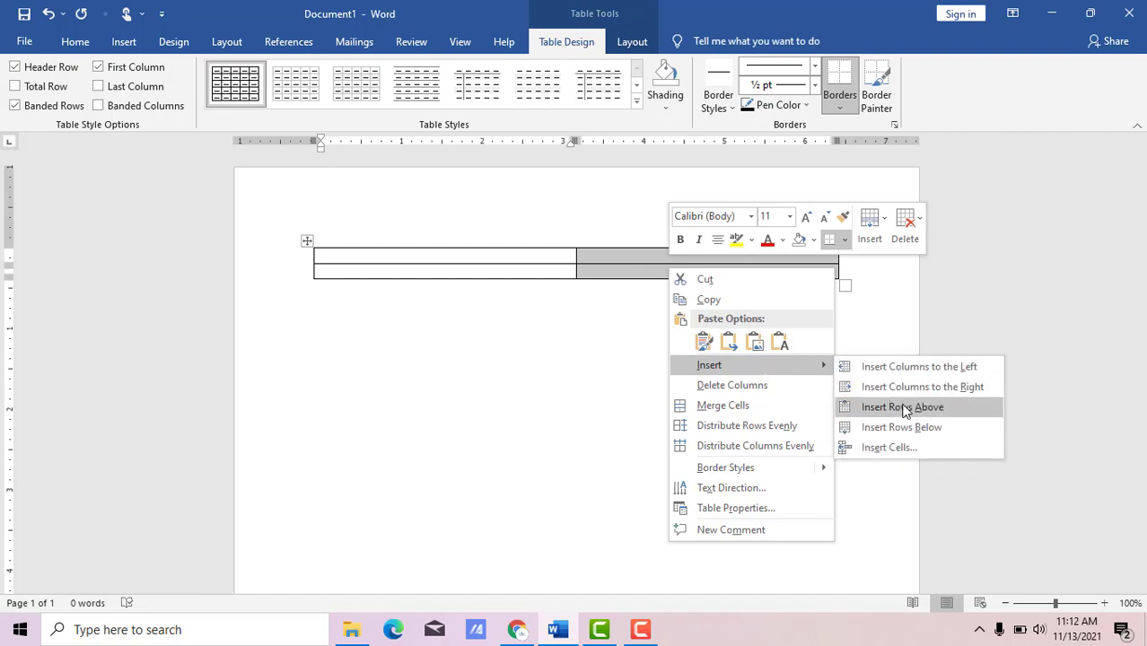
key("Escape")
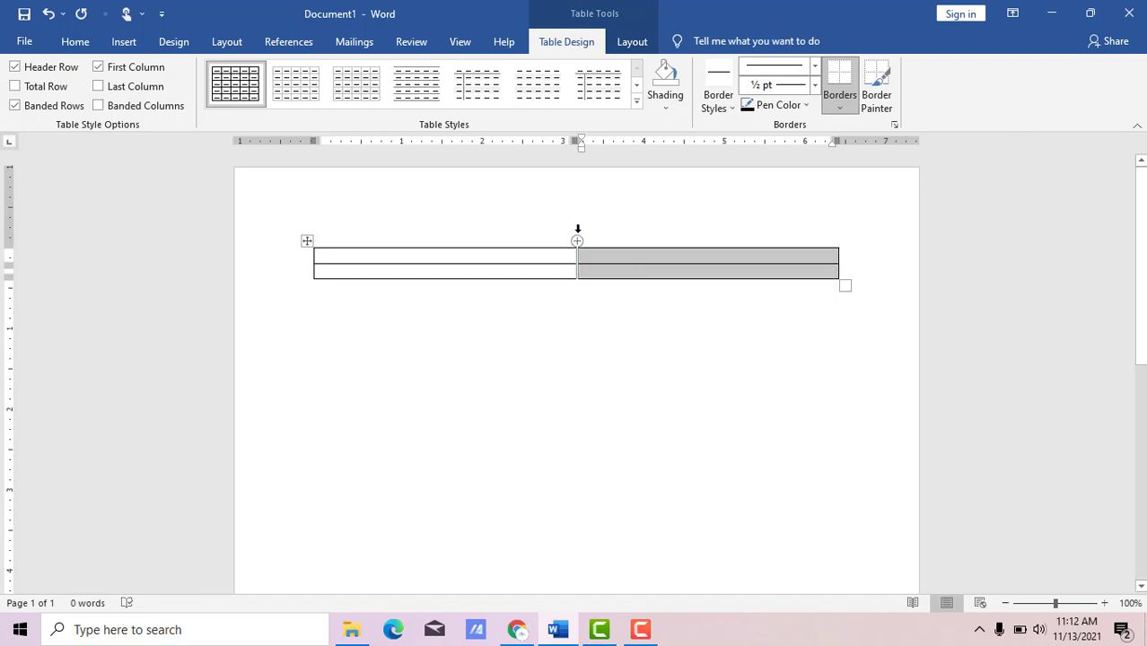
- Insert one column between the table's two columns and one row between its two rows
mouse_move(570, 237)
left_click(578, 243)
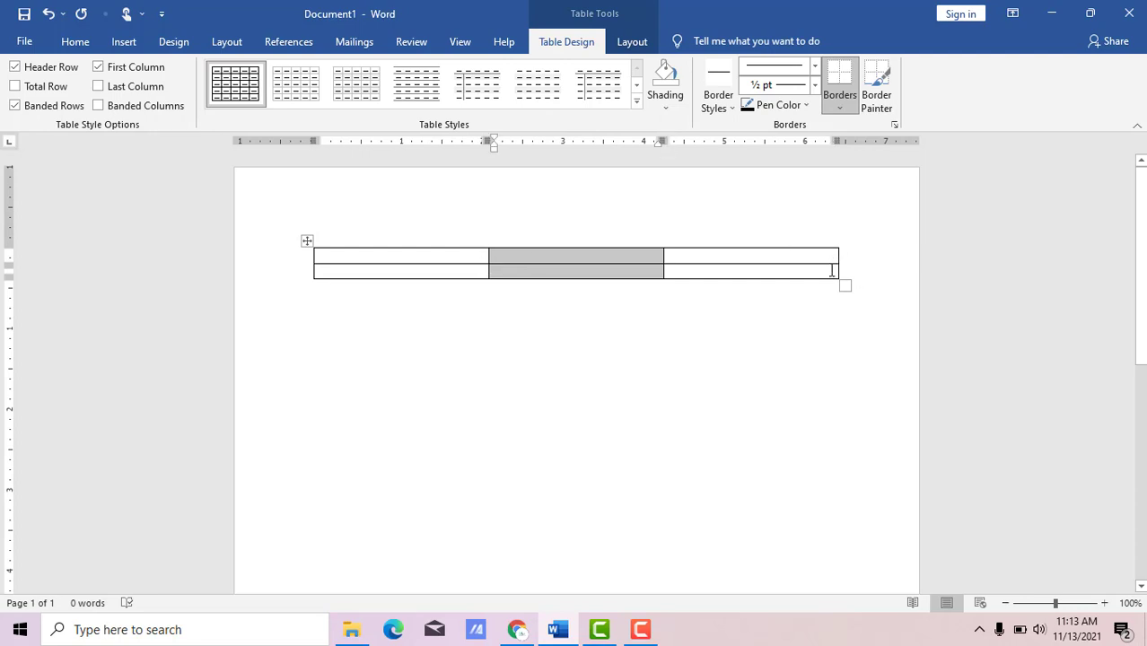
left_click(724, 341)
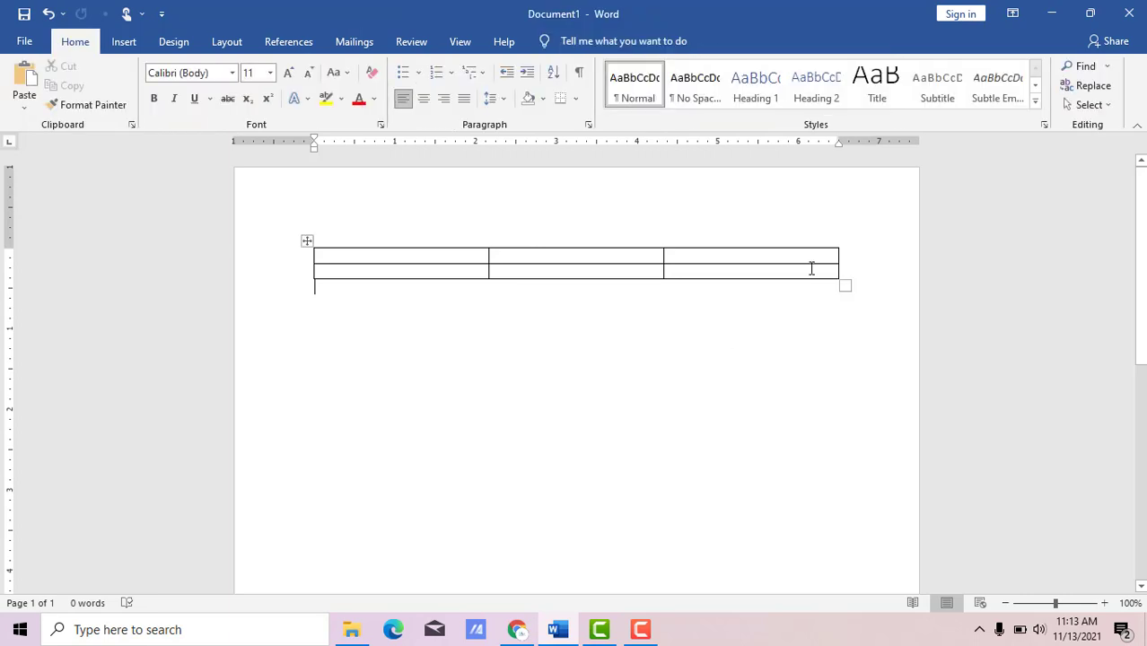
mouse_move(310, 268)
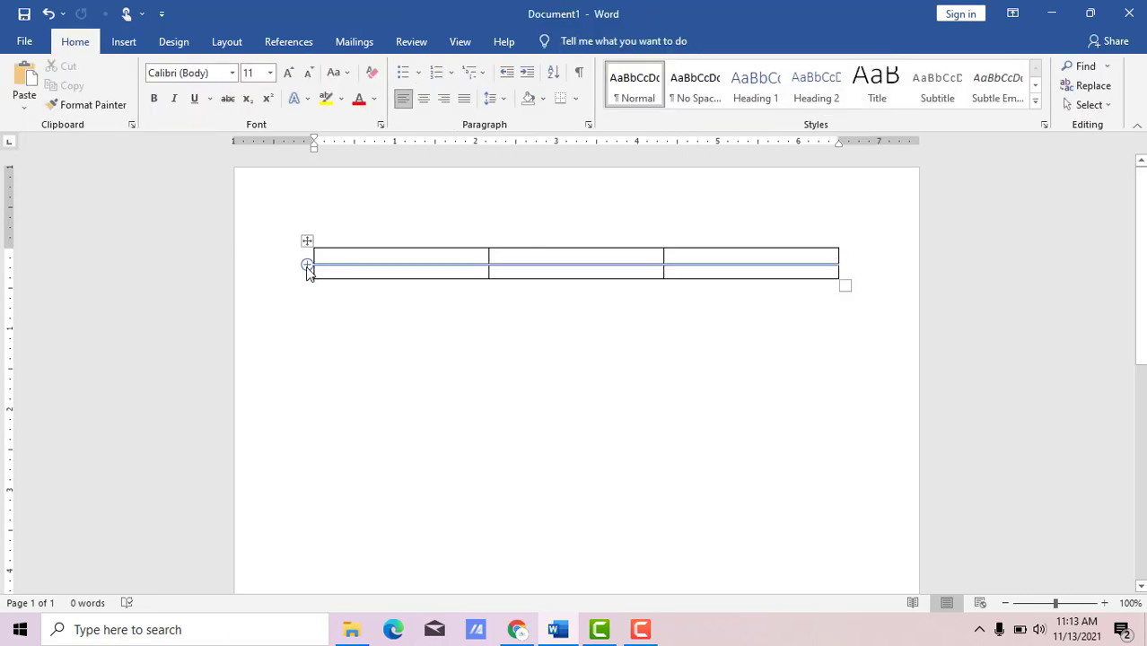
left_click(307, 266)
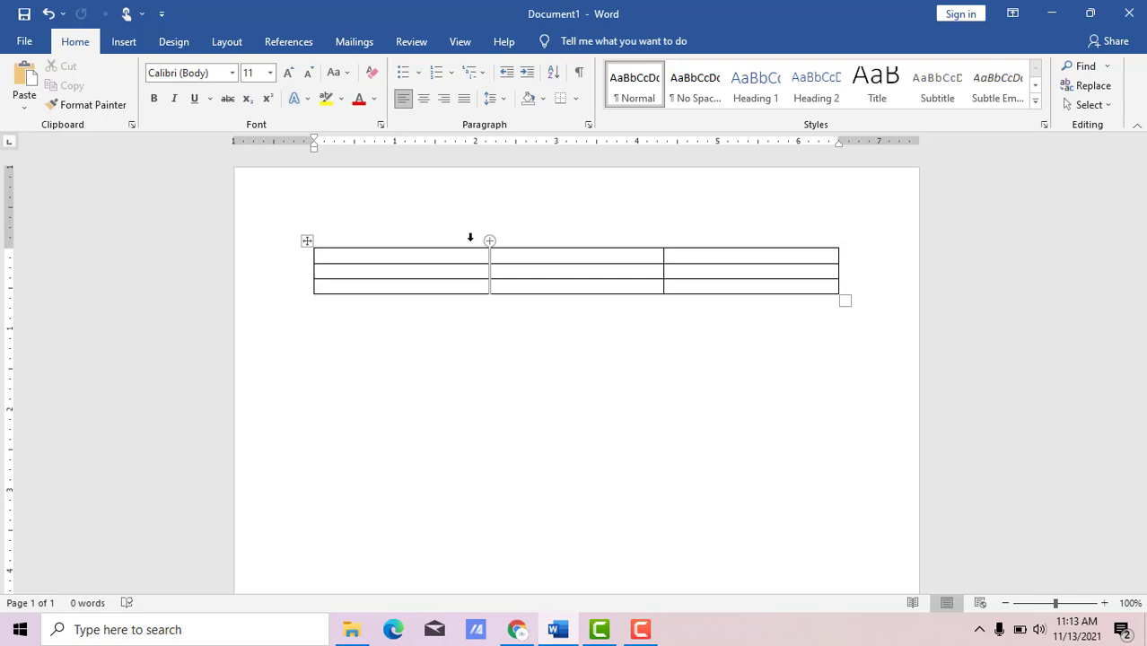
- Insert a footnote below the table reading "Skripsi, Karya ilmiah mahasiswa universitas 'aisyiyah surakarta"
left_click(288, 41)
left_click(180, 95)
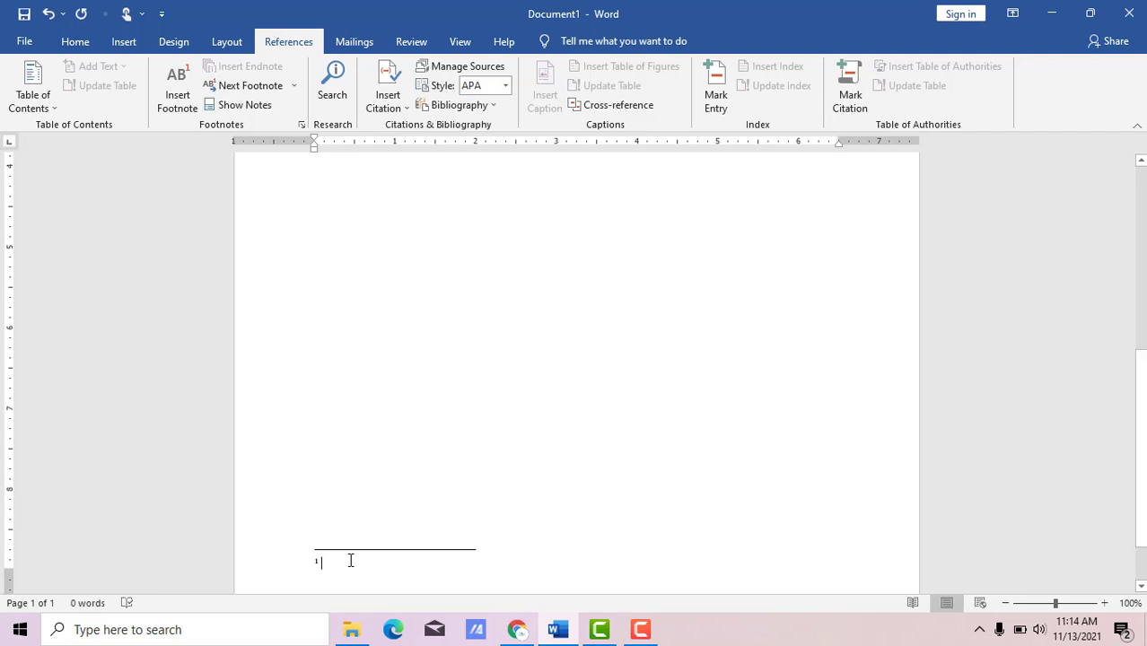
type("skri")
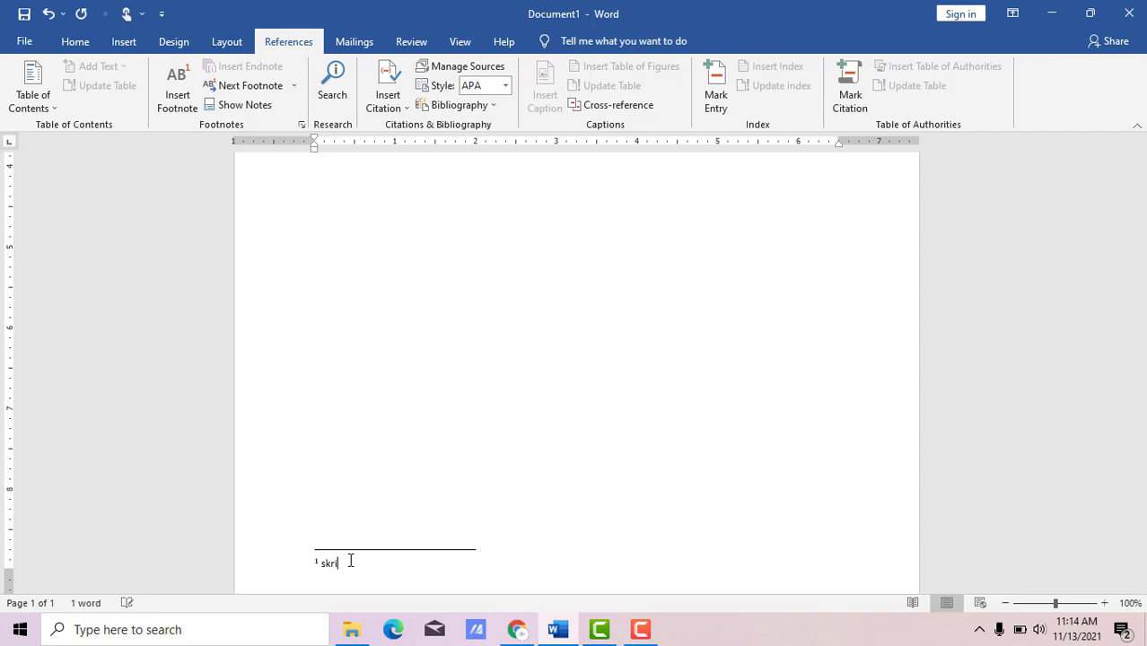
type("psi Ja")
key("BackSpace")
key("BackSpace")
type("Karya ilmiah mahasisw")
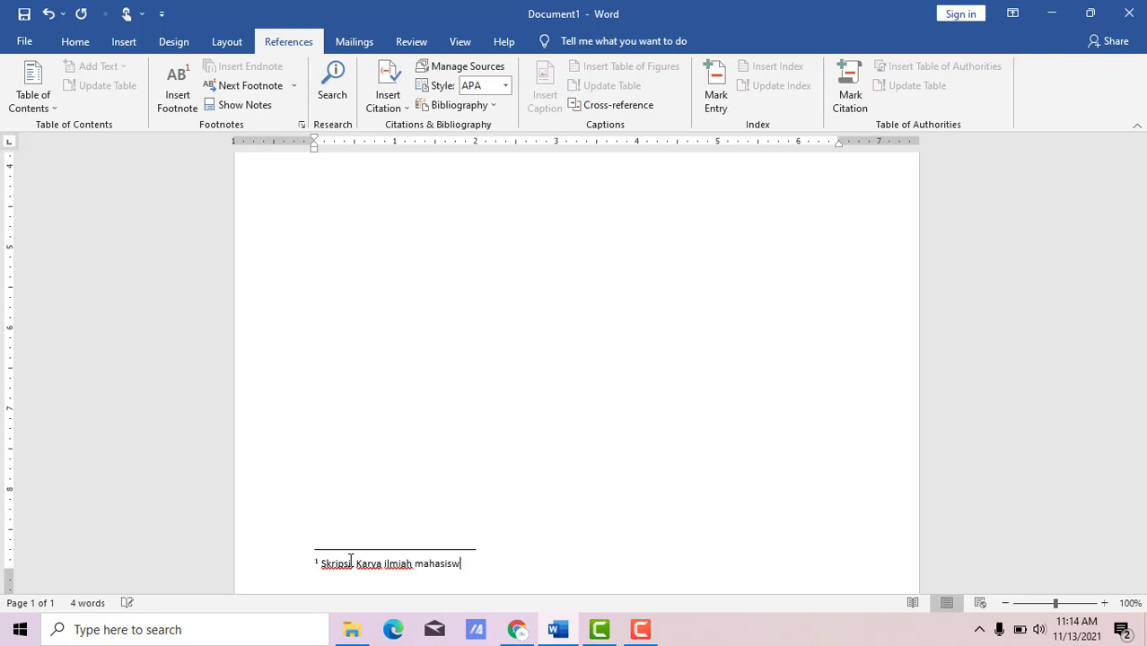
type("a universitas 'a")
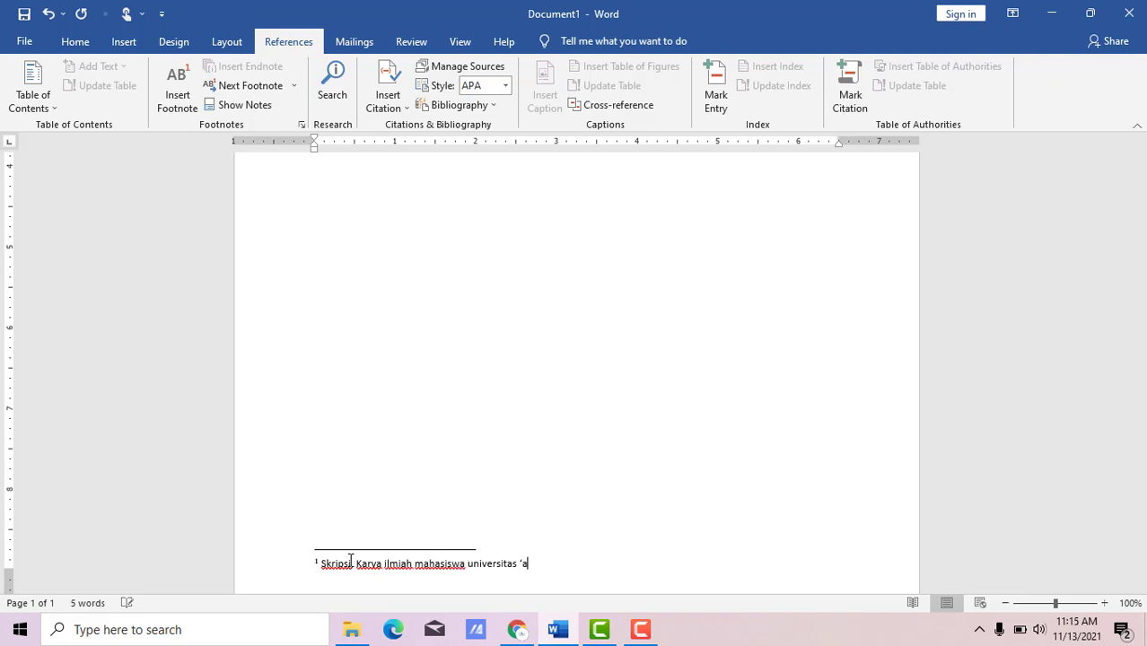
type("isyiyah surakarta")
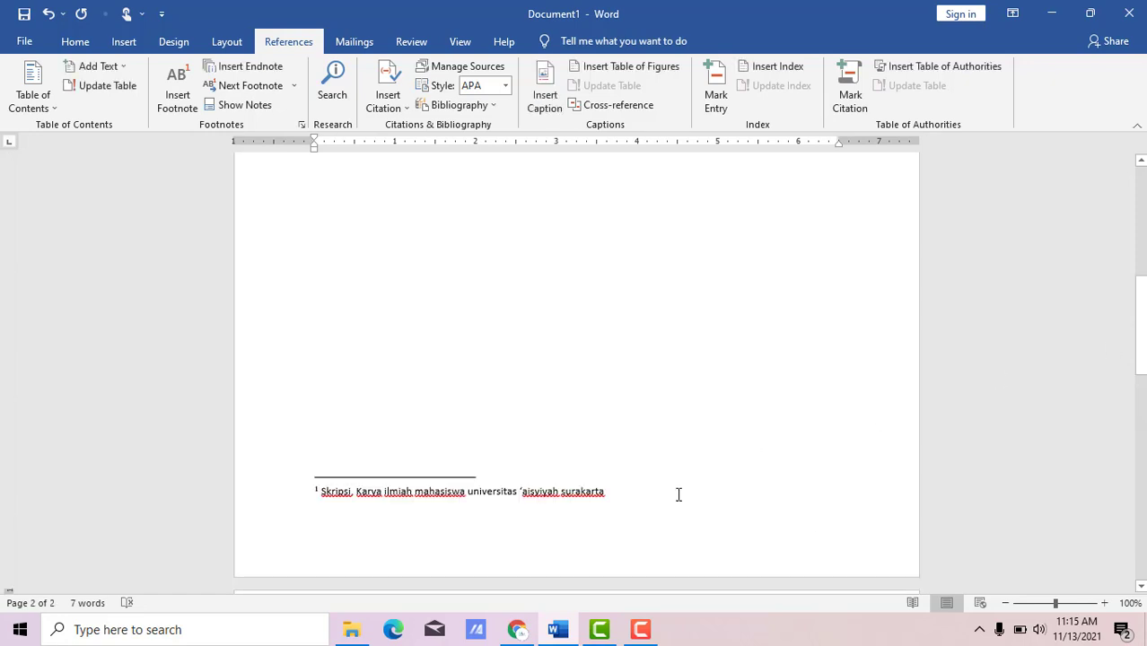
left_click(658, 508)
left_click(590, 484)
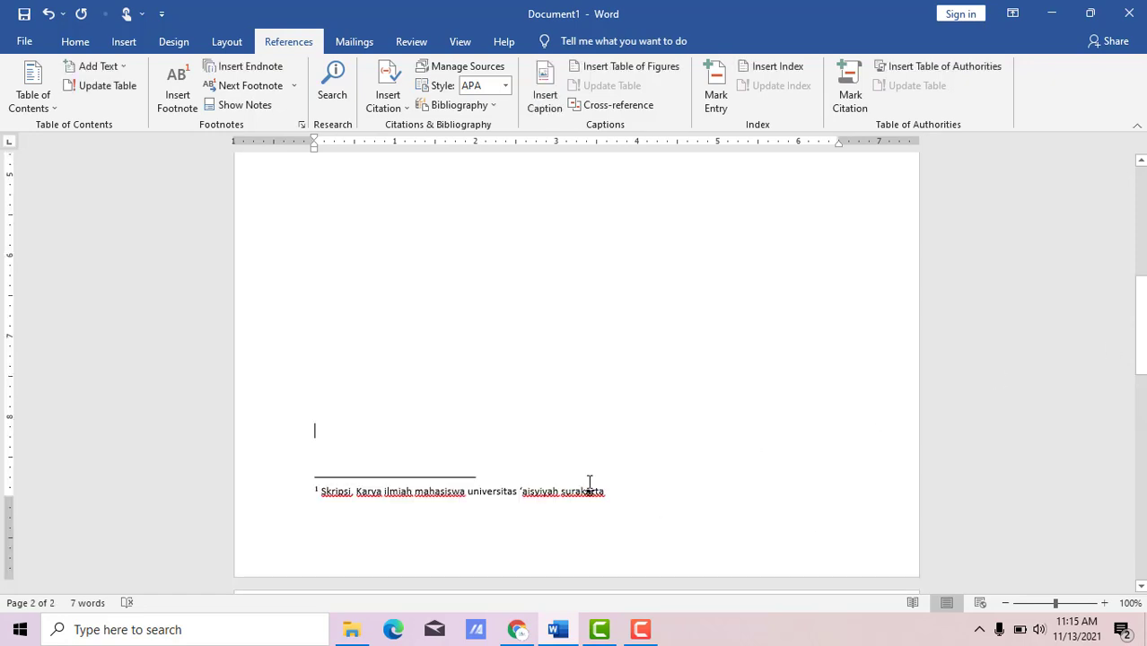
double_click(504, 513)
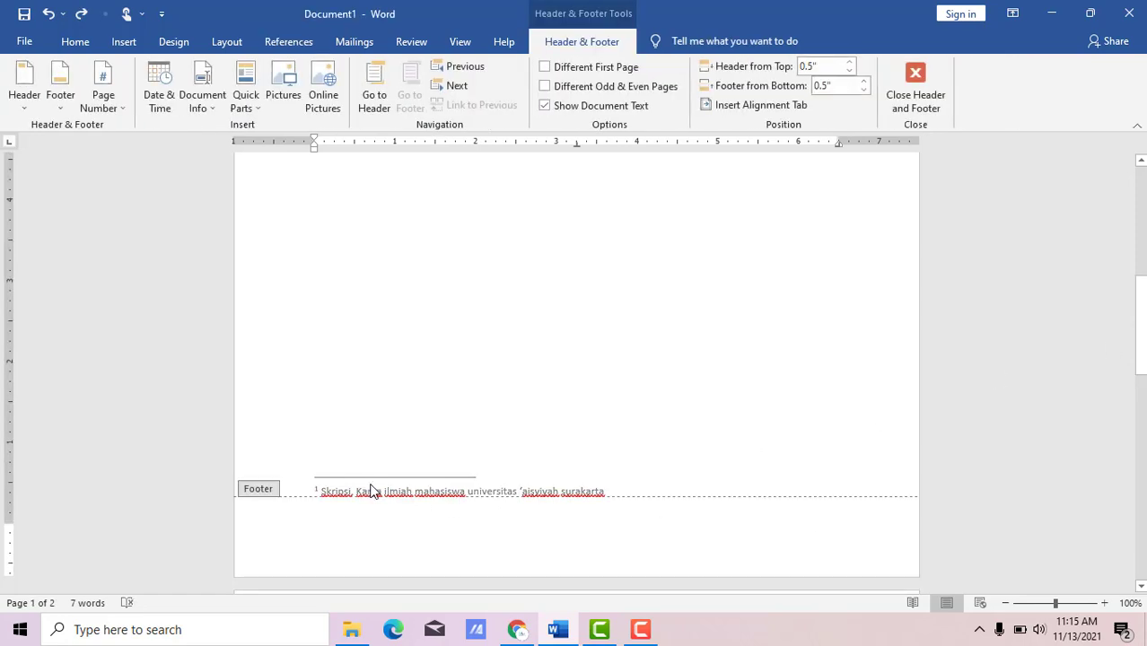
key("Down")
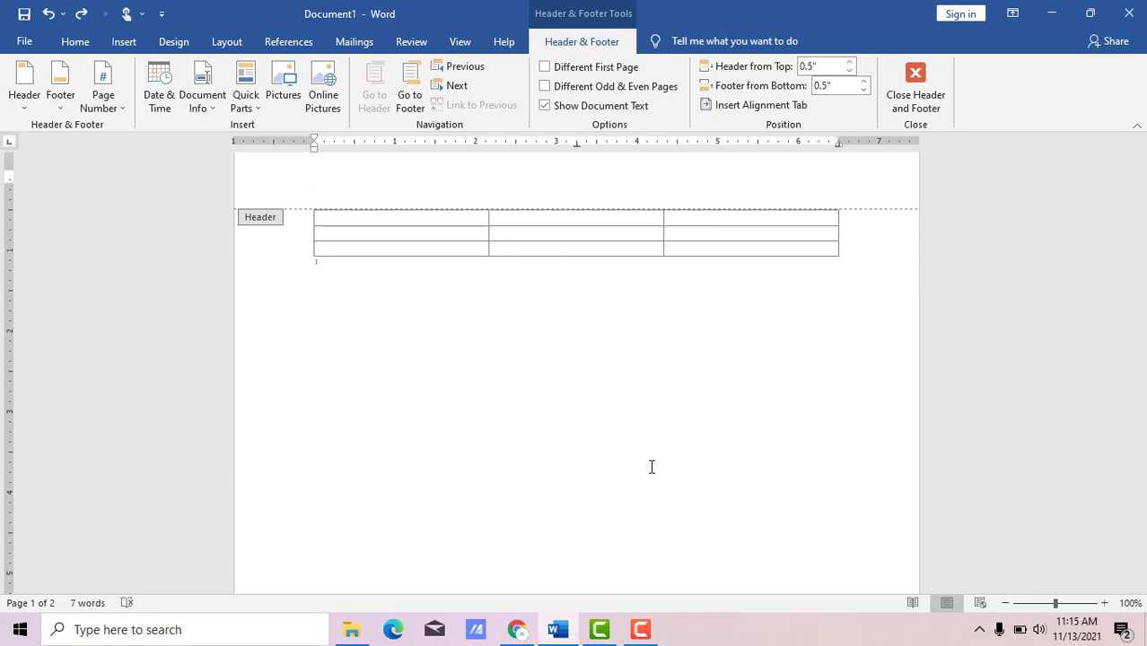
left_click(916, 93)
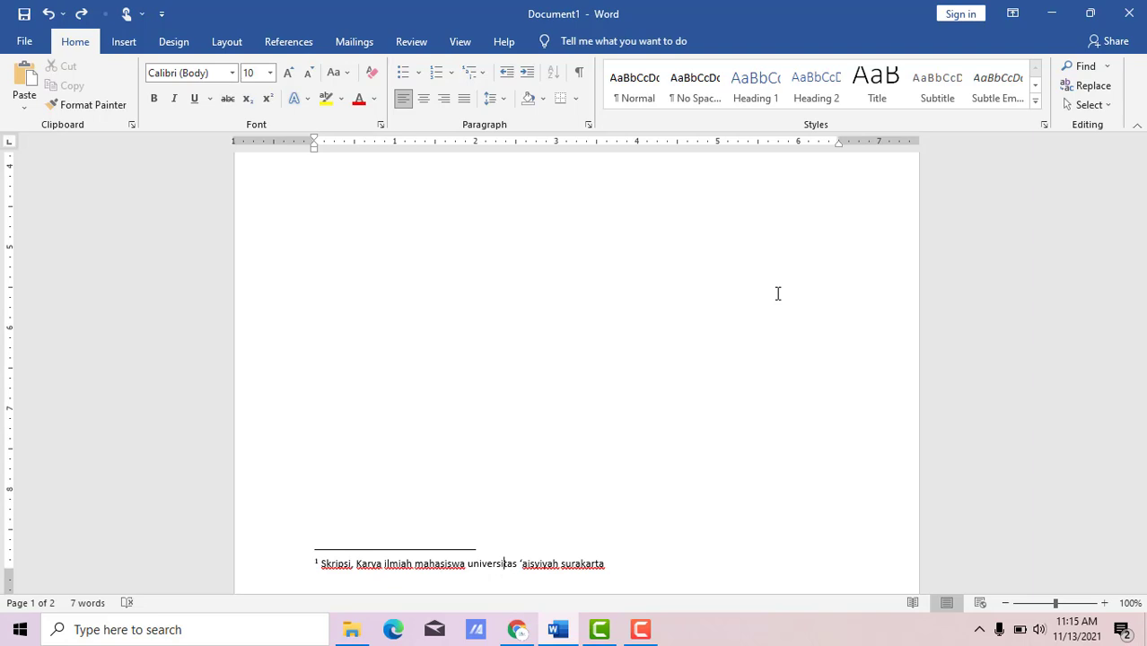
left_click_drag(1140, 305, 1140, 216)
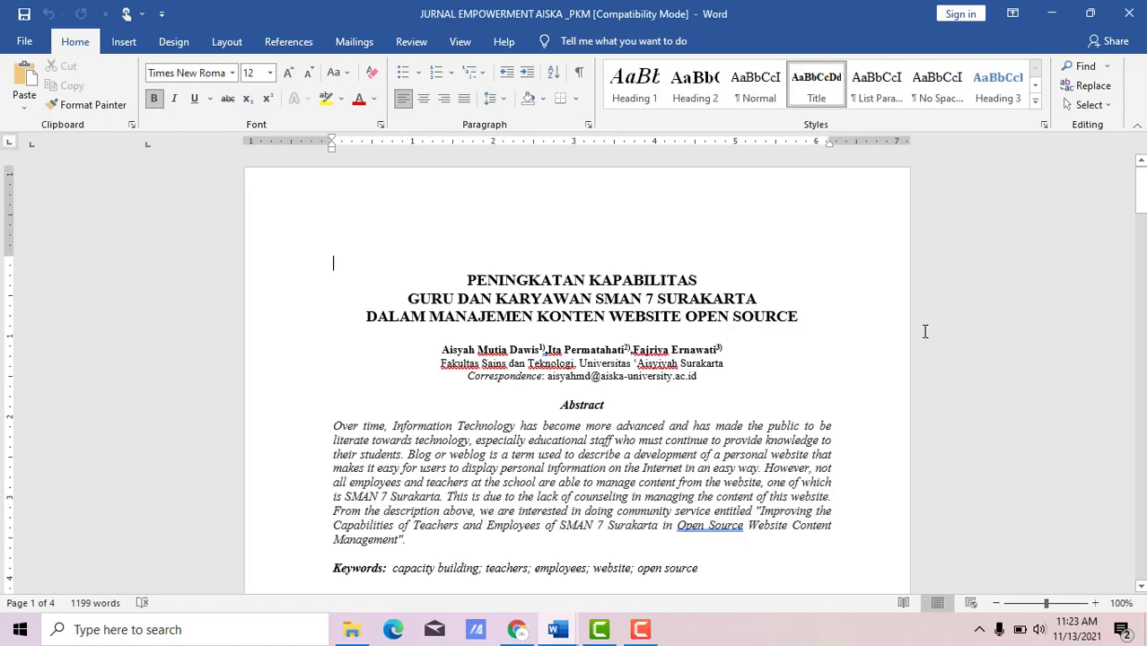
- Comment on the sentence starting "Dengan perkembangan tersebut" with "Ditambahkan → manajemen organisasi untuk lebih bertanggung jawab"
left_click_drag(1140, 190, 1141, 233)
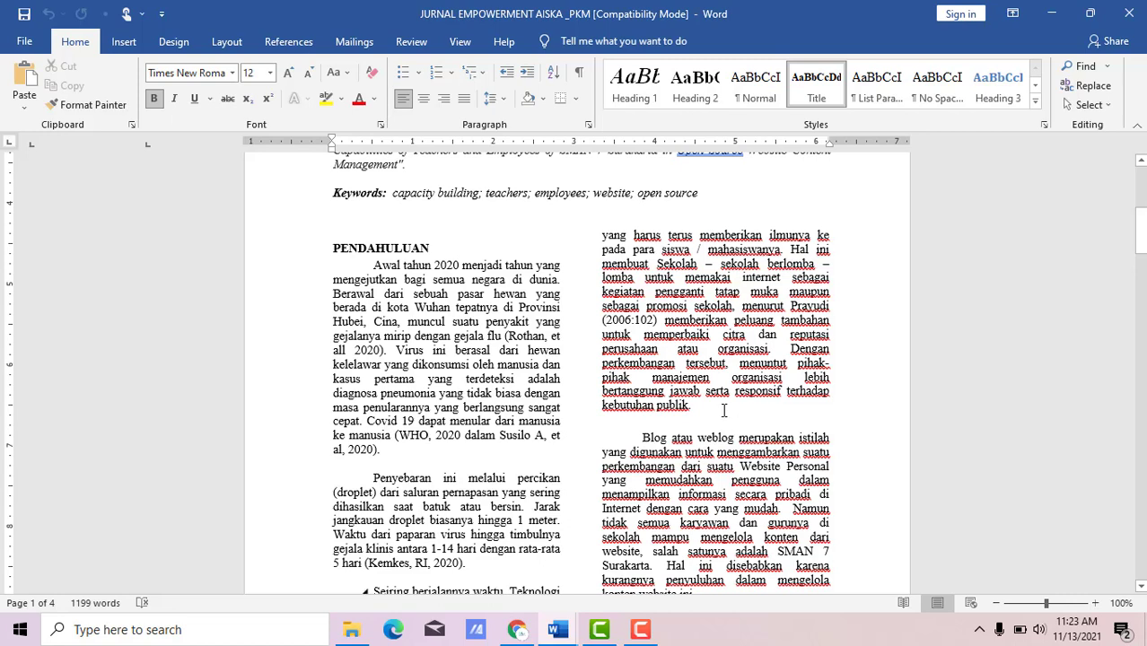
left_click_drag(724, 410, 788, 348)
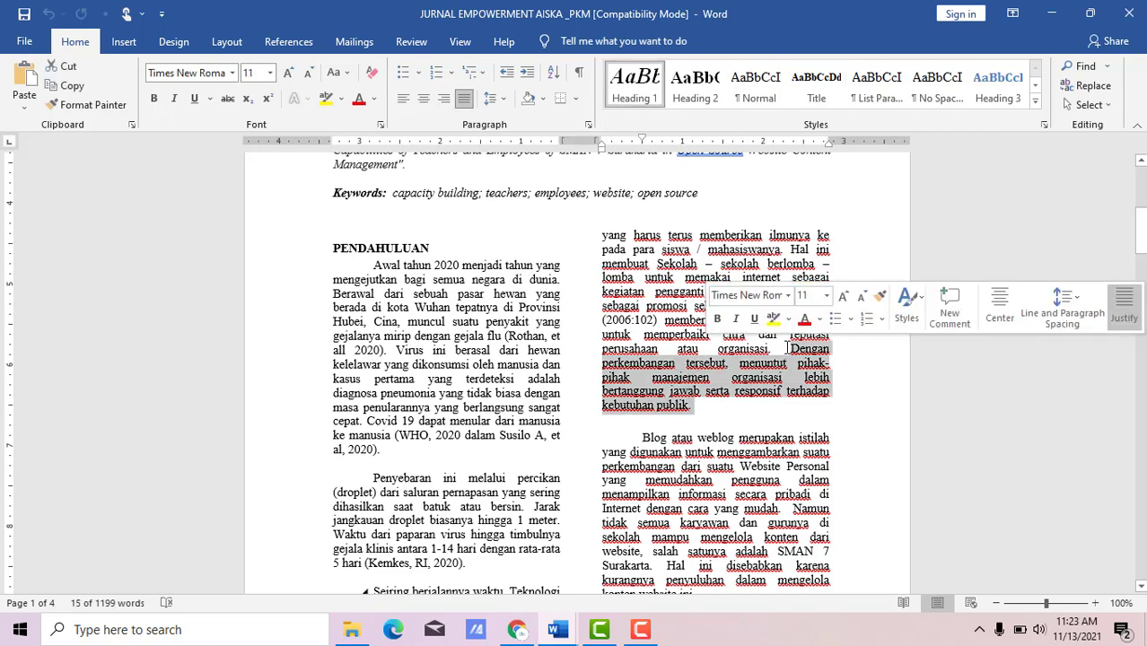
left_click(947, 317)
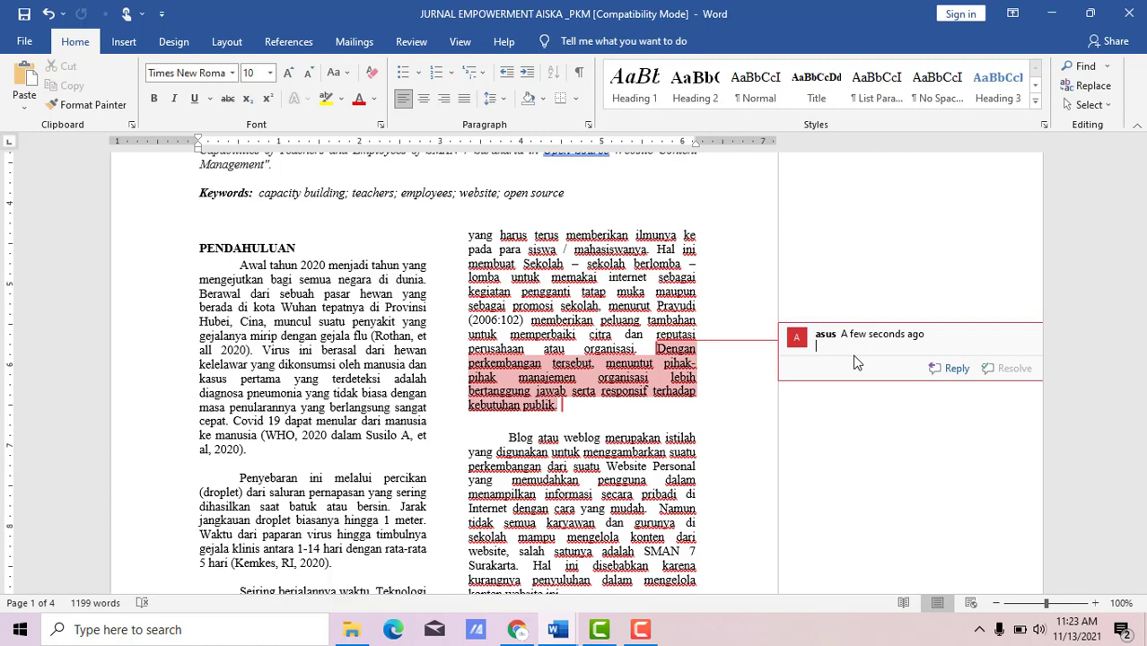
type("Ditambahkan --> manajemen organ")
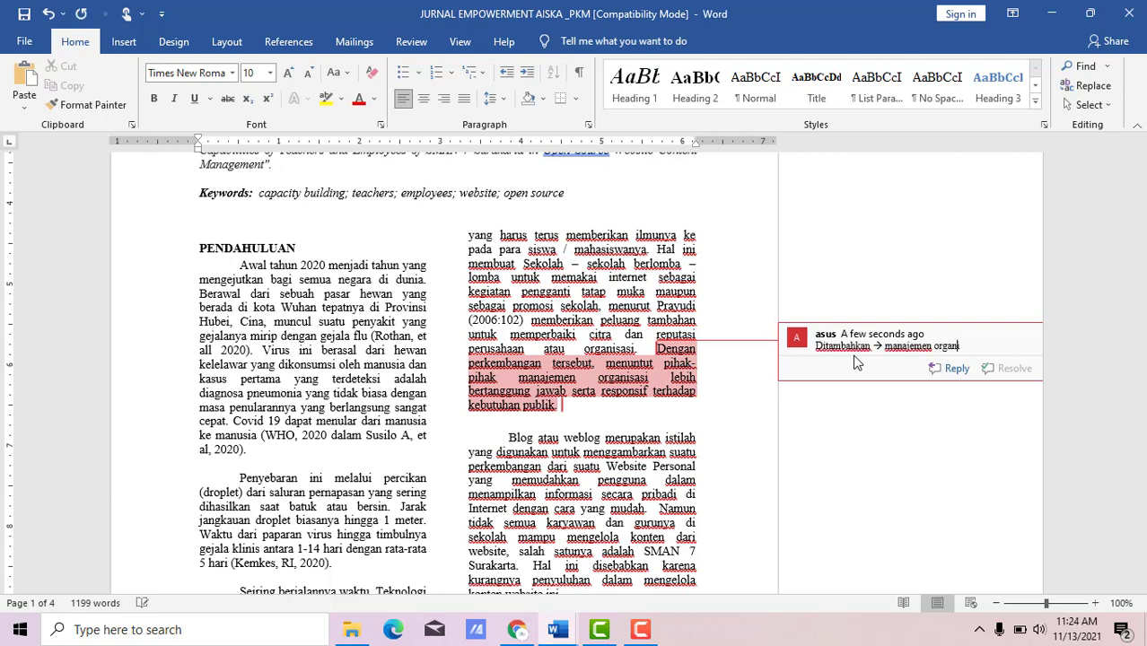
type("isasi untuk lebih ber")
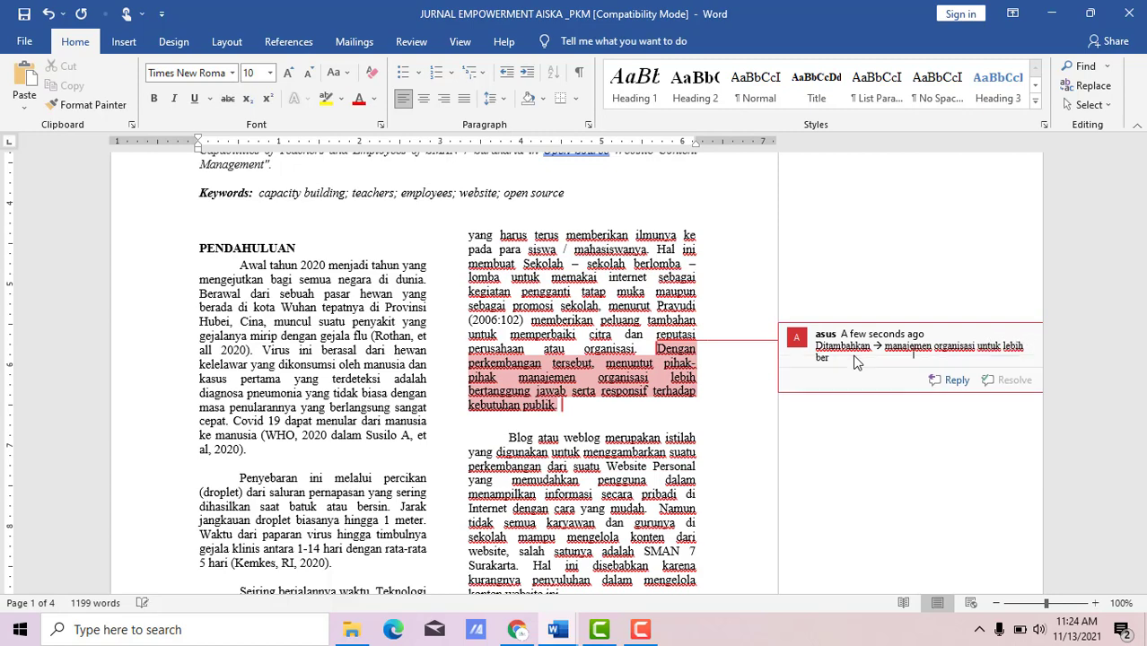
type("tanggung jawab")
- Put quotation marks around the word "untuk" in the comment and finish editing it
left_click(978, 346)
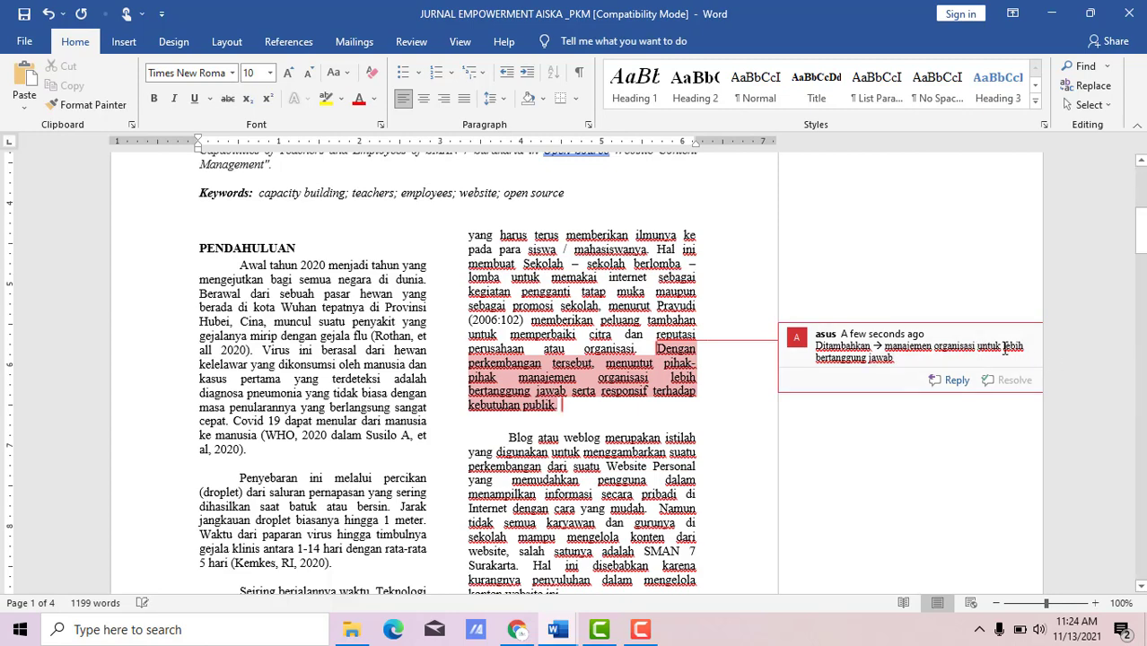
type("\"")
type("\"")
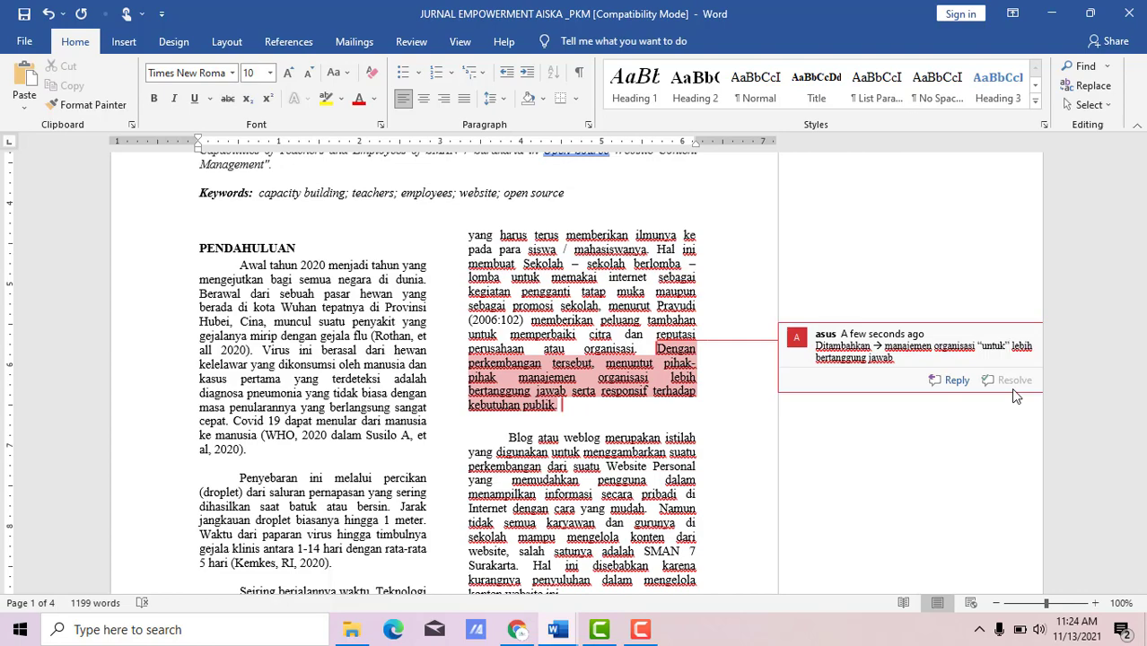
scroll(1138, 377, "down", 1)
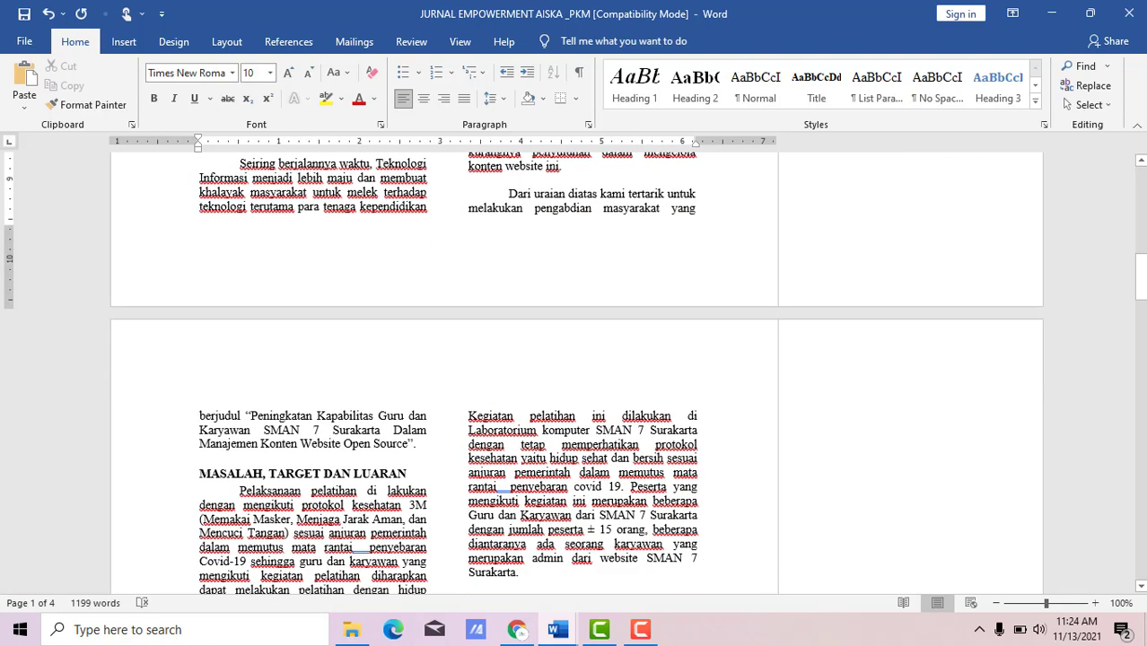
left_click_drag(1140, 278, 1141, 230)
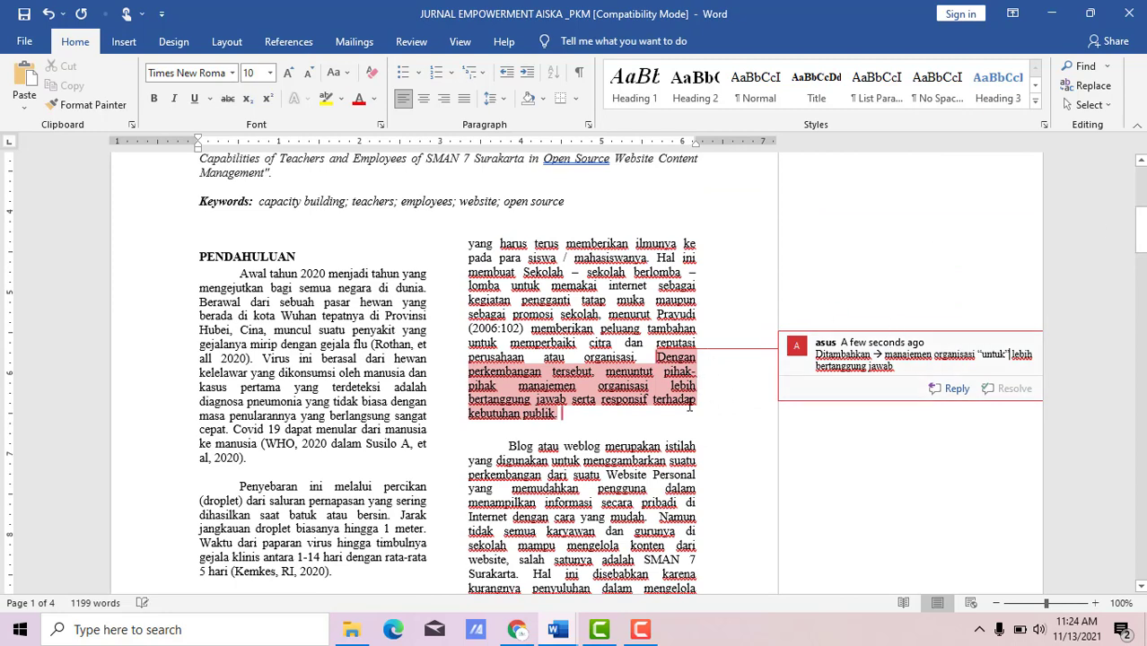
left_click(1057, 396)
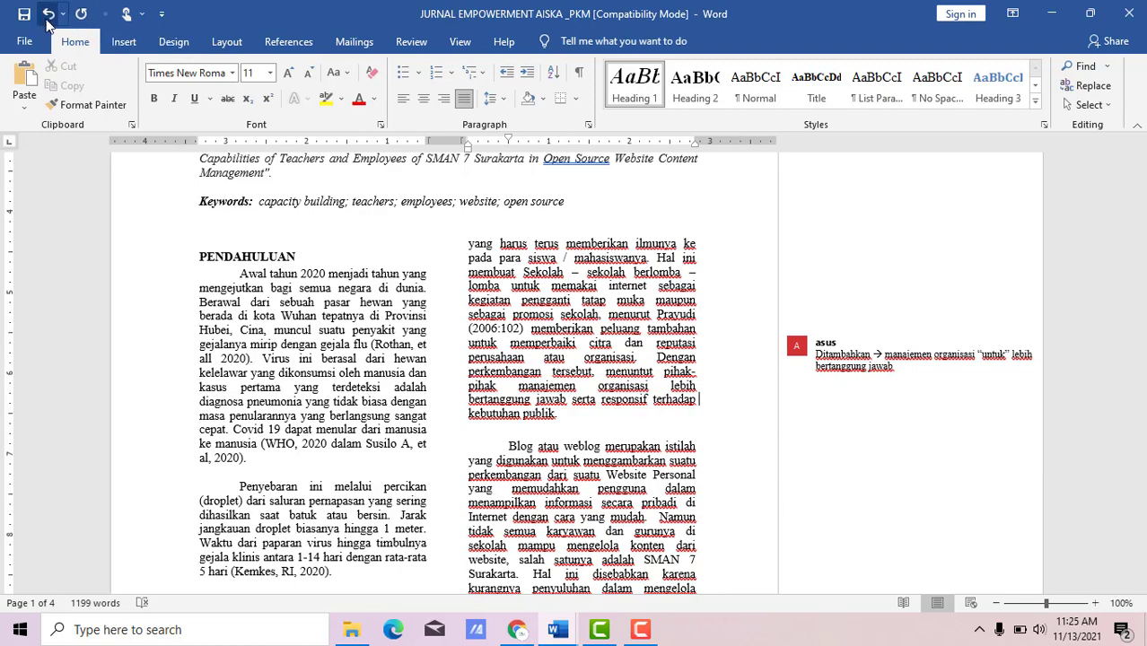
left_click(50, 14)
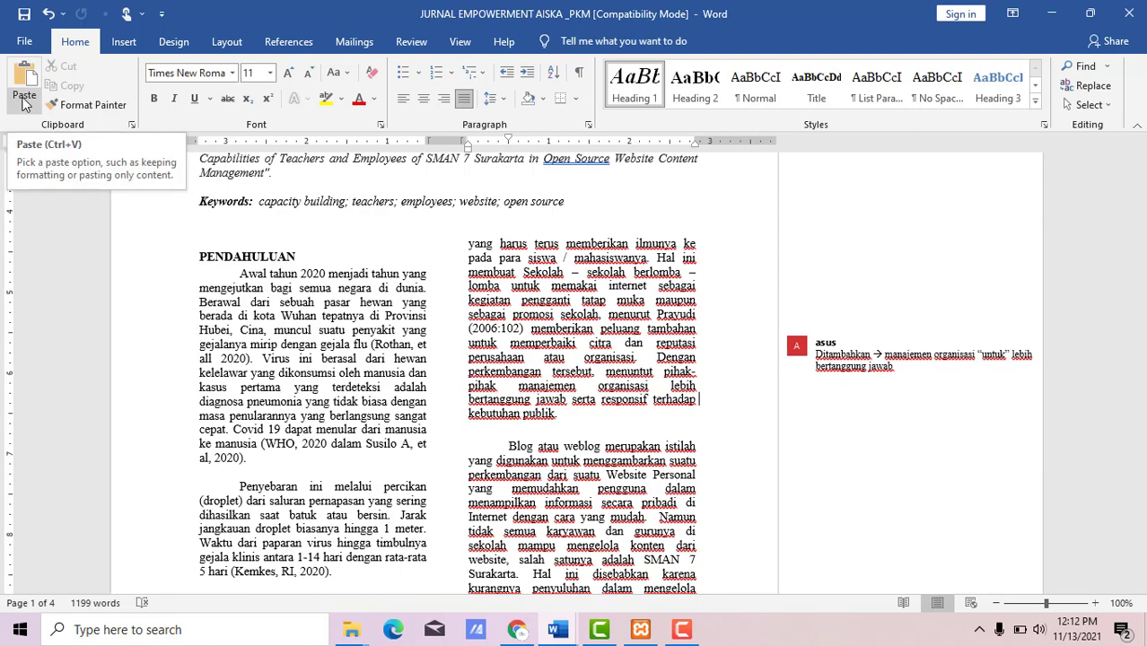
- Copy the word "Awal" from the start of PENDAHULUAN onto a new line before "mengejutkan", and undo the paste and line break
left_click(239, 274)
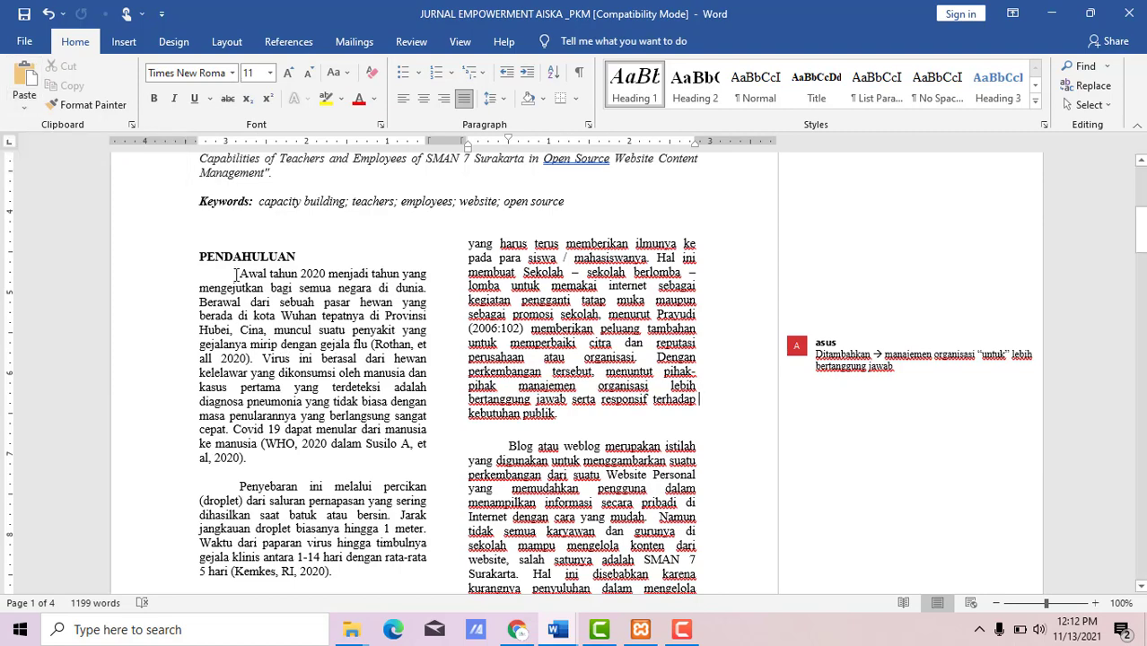
mouse_move(271, 274)
left_mouse_down()
mouse_move(300, 275)
mouse_move(267, 273)
left_mouse_up()
left_click_drag(267, 273, 267, 273)
key("ctrl+c")
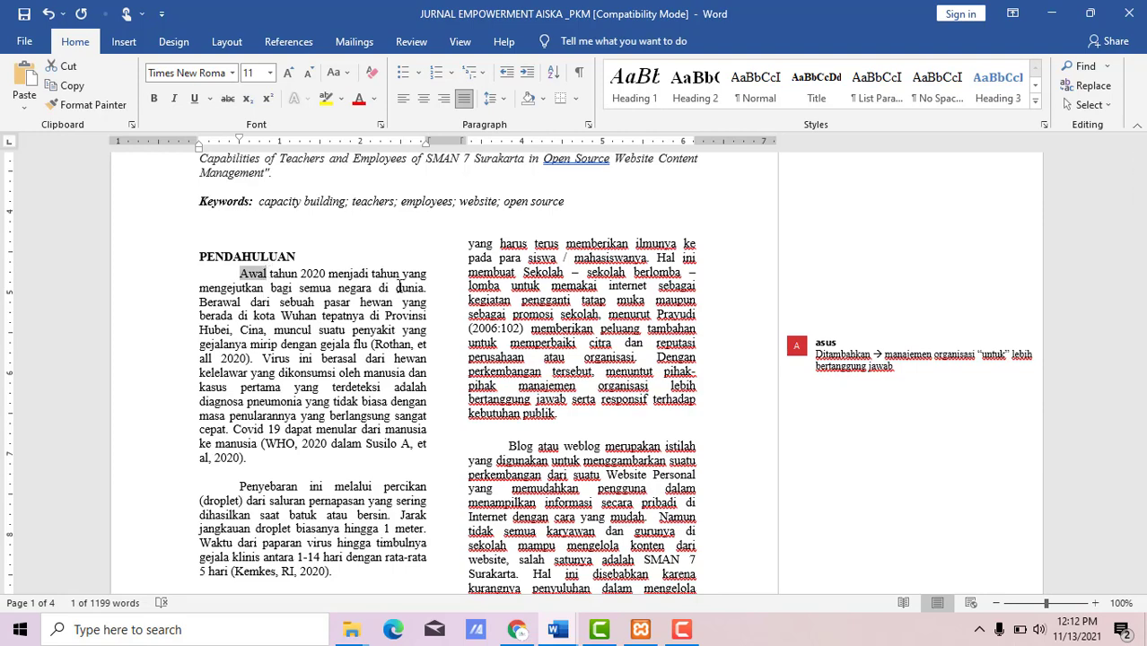
left_click(433, 274)
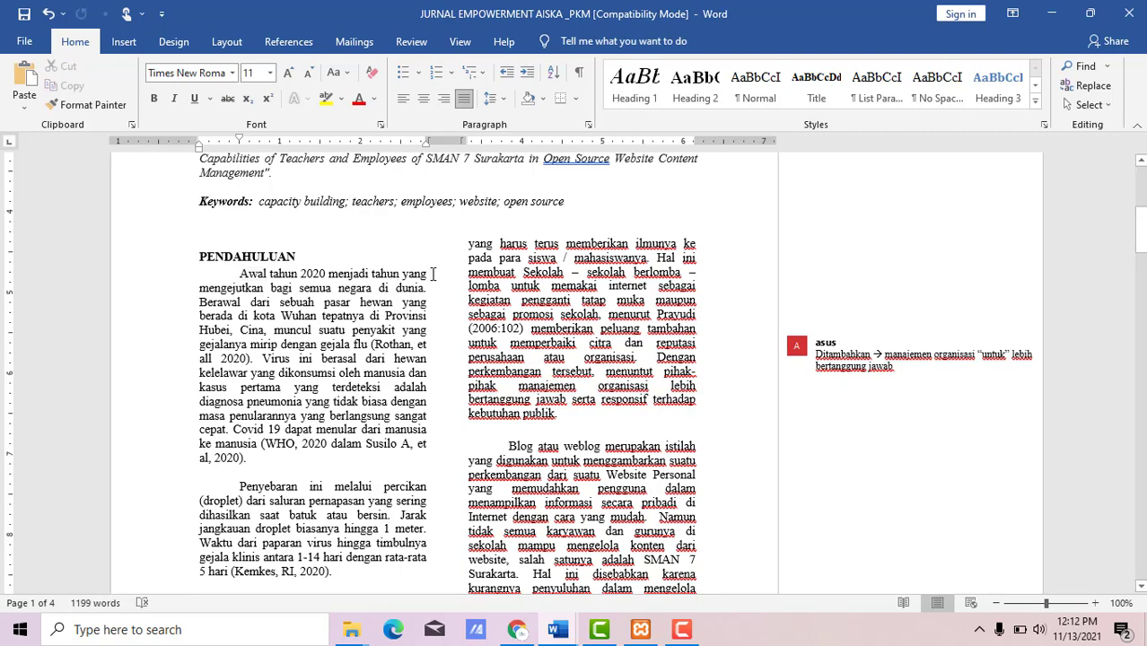
key("Return")
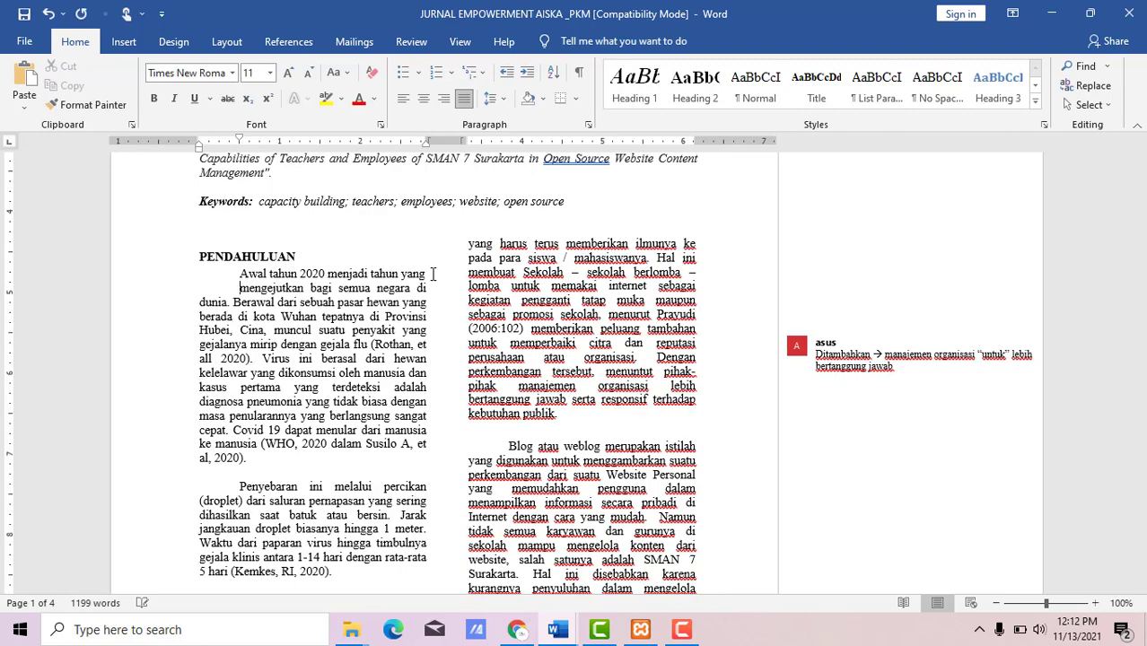
key("ctrl+v")
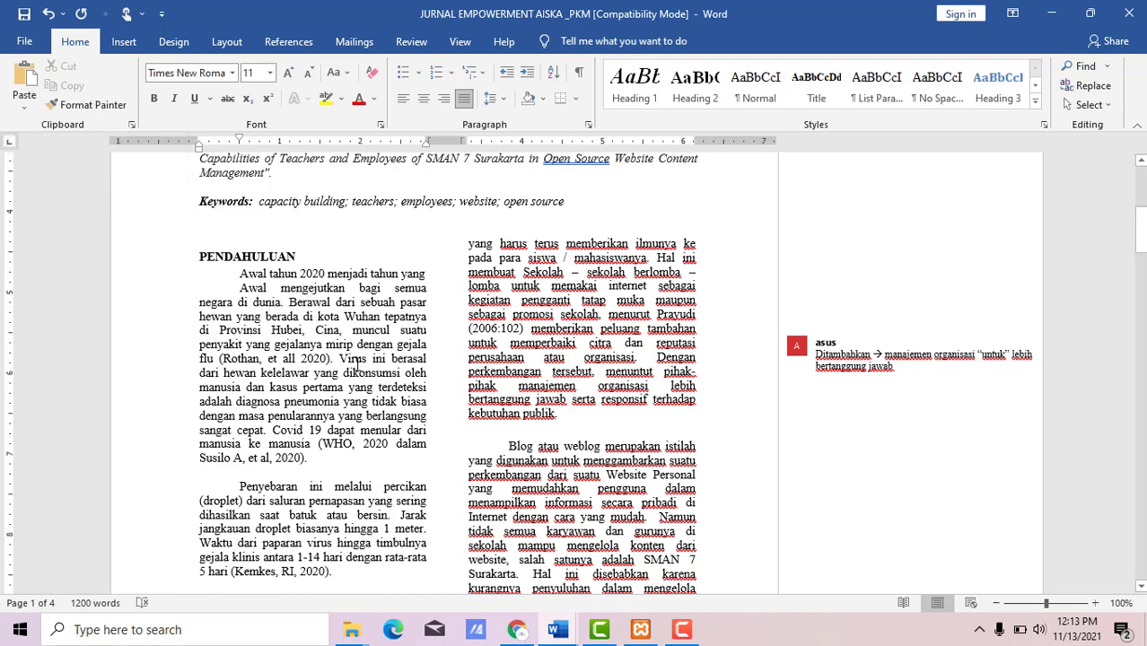
key("ctrl+z")
key("ctrl+z")
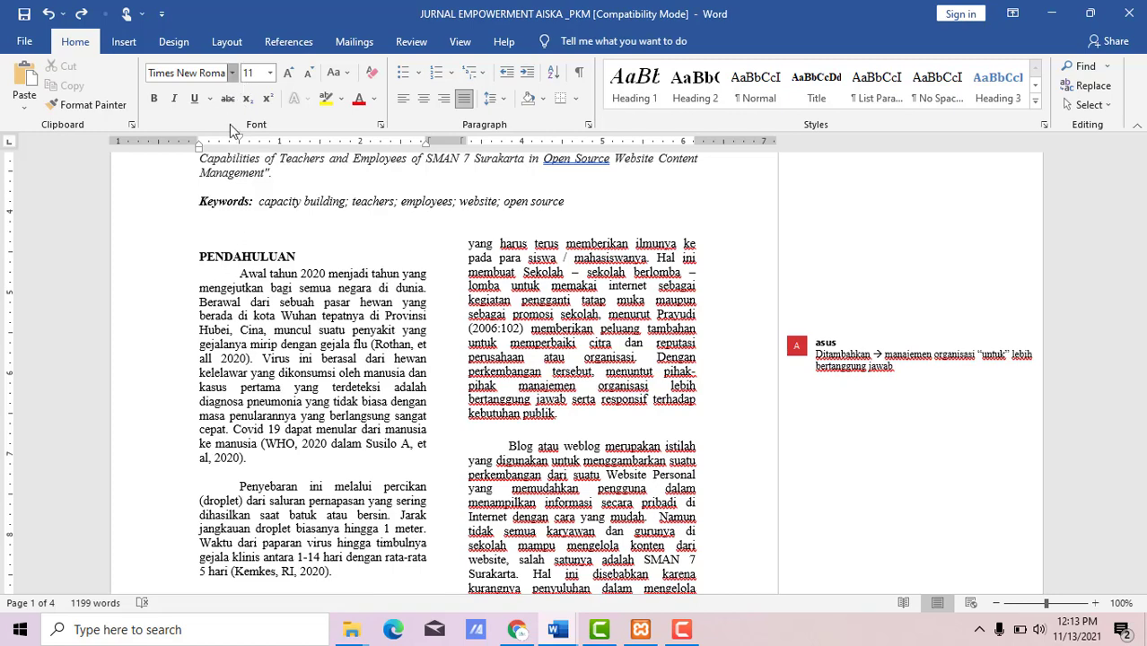
- Examine the available fonts, including Times New Roman, and the font size choices
key("ctrl+shift+f")
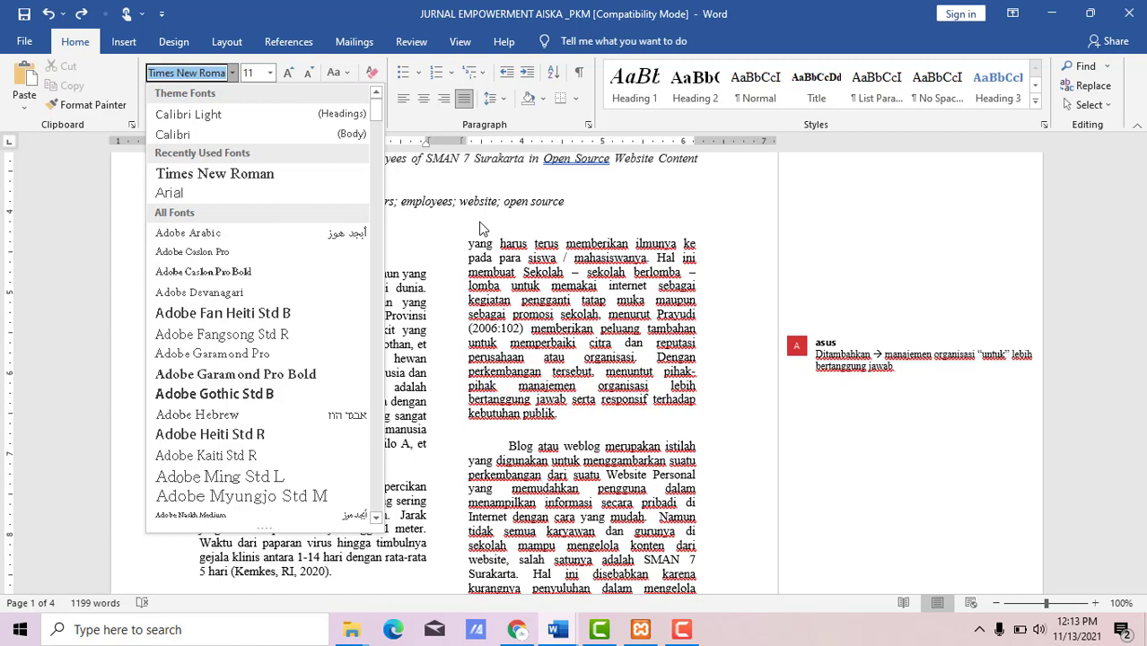
left_click(270, 176)
left_click(232, 72)
scroll(380, 303, "down", 5)
left_click(269, 70)
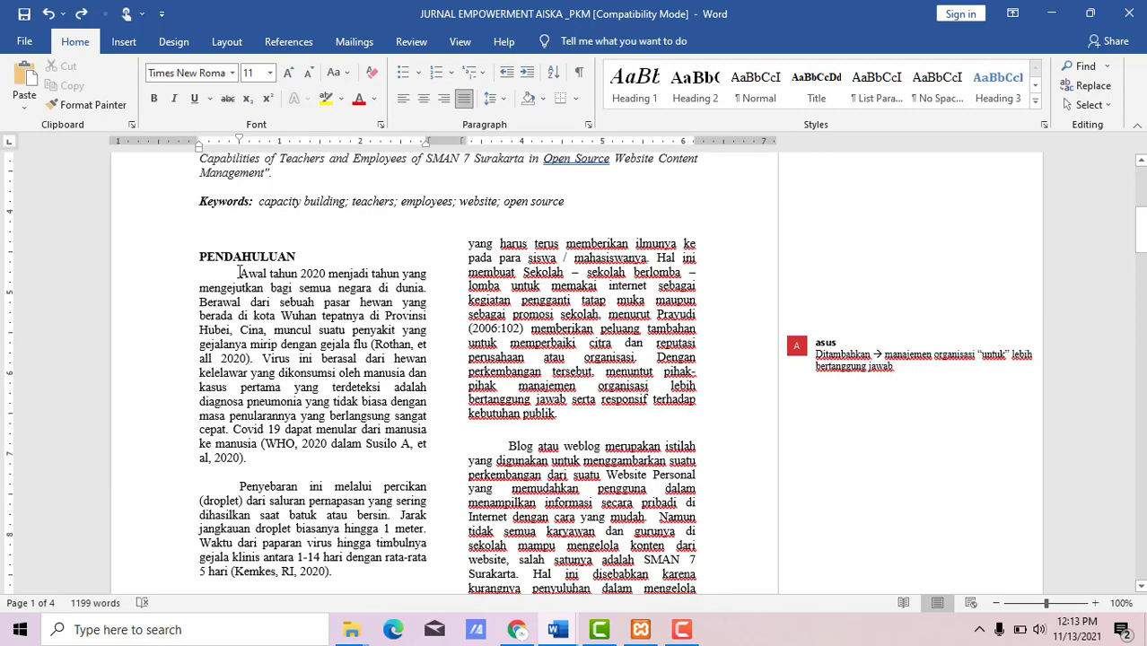
- Retype the first word of the PENDAHULUAN paragraph in capitals as "AWAL"
left_click_drag(239, 272, 270, 272)
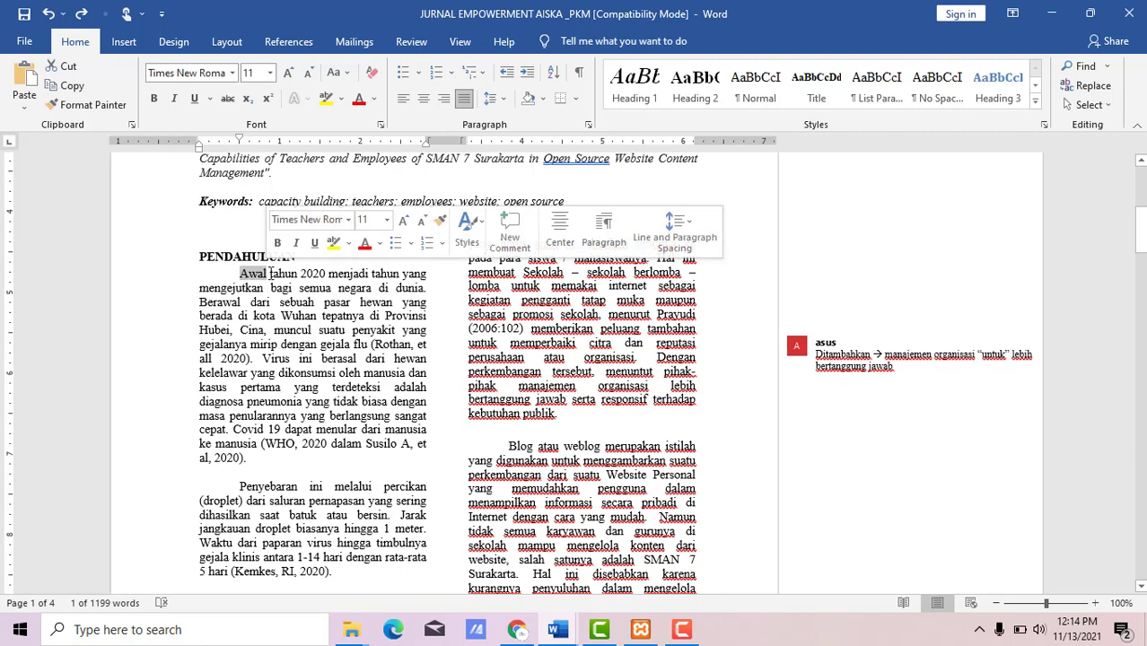
left_click(270, 273)
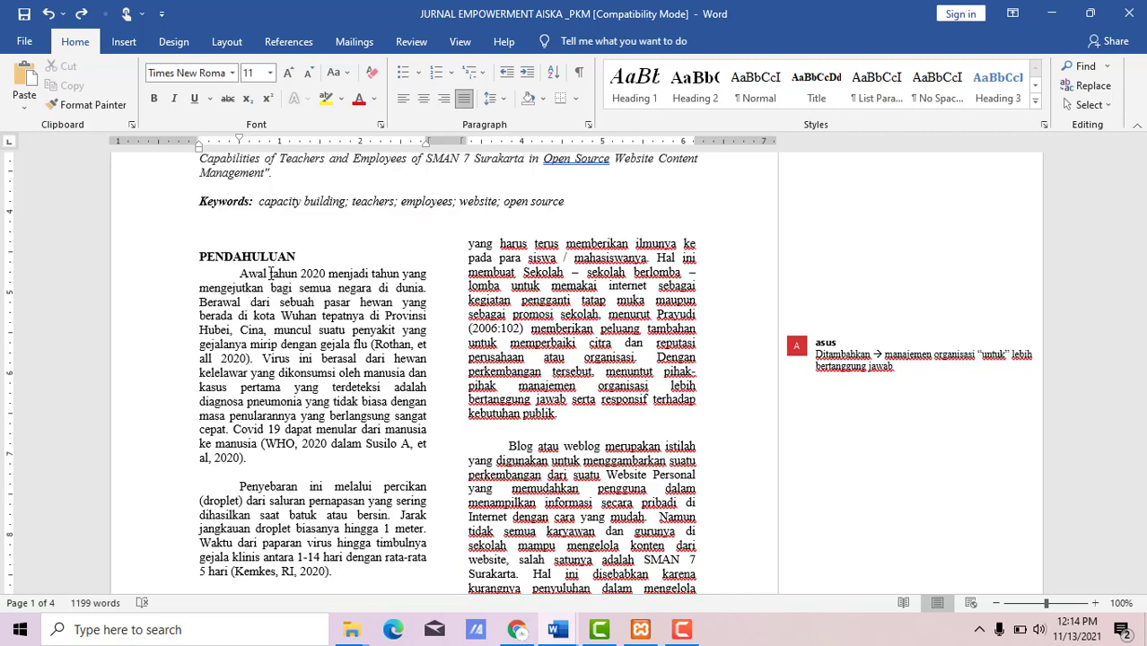
key("BackSpace")
key("BackSpace")
key("BackSpace")
key("BackSpace")
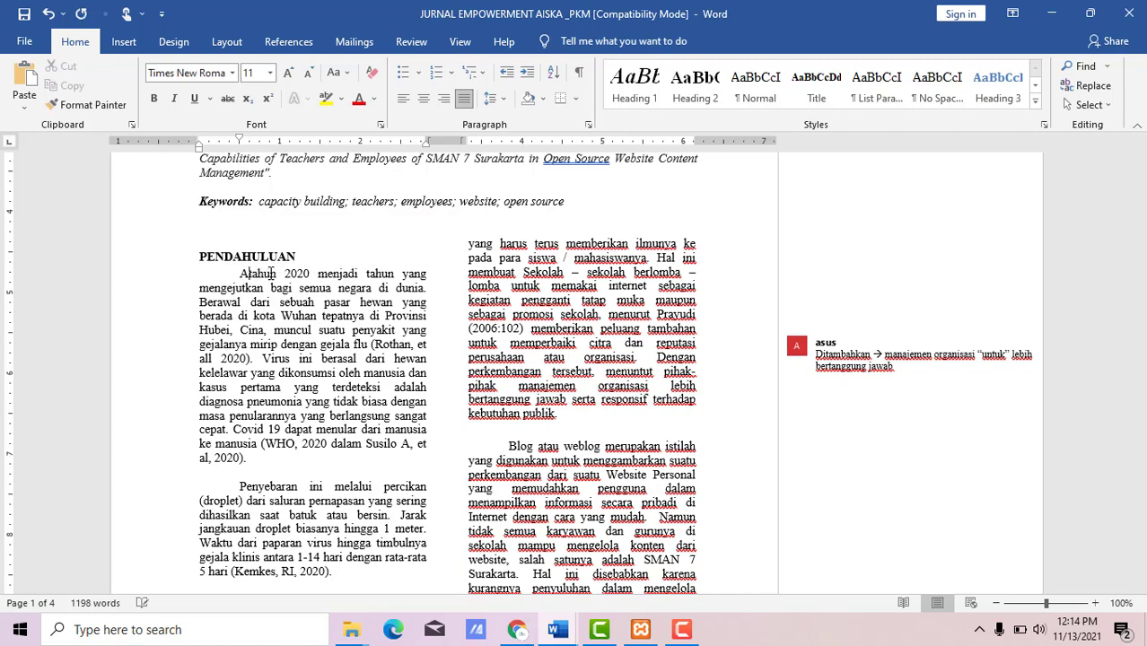
type("WA")
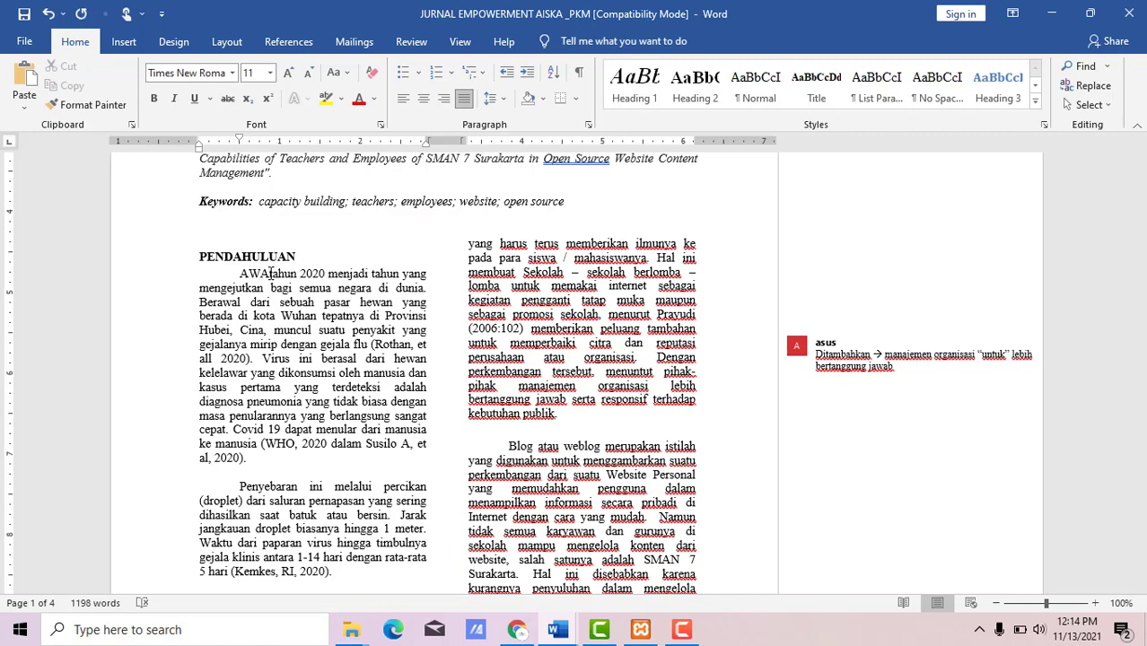
type("L")
- Change the case of the paragraph's first word "AWAL" to lowercase and then to sentence case
left_click_drag(284, 274, 242, 276)
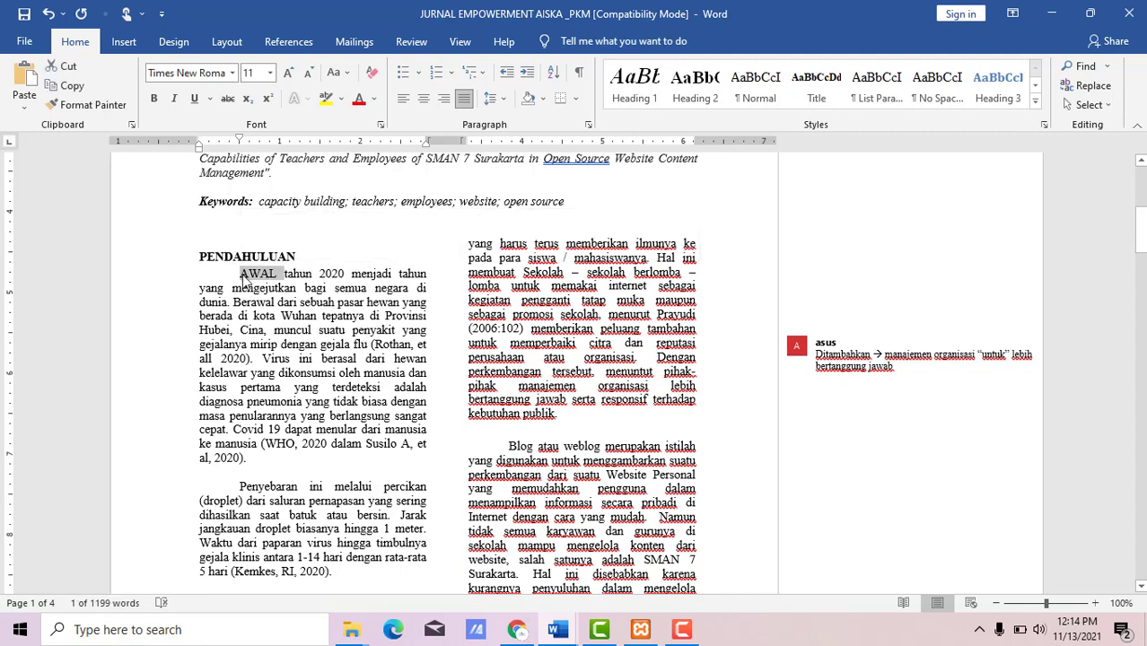
key("Left")
double_click(258, 274)
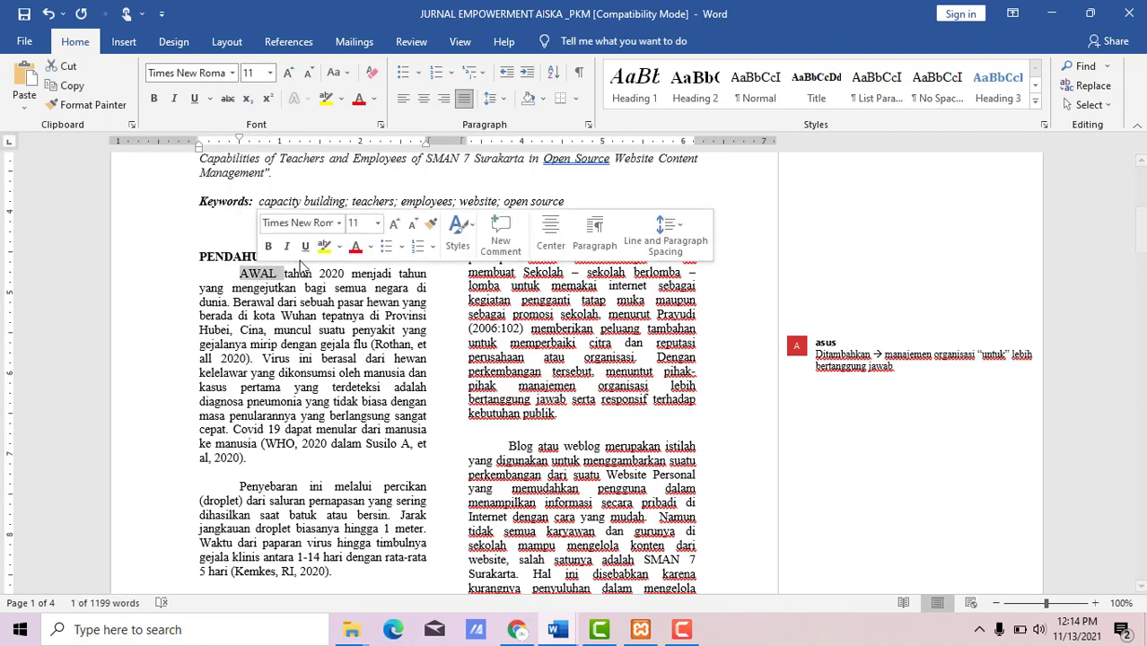
left_click(340, 78)
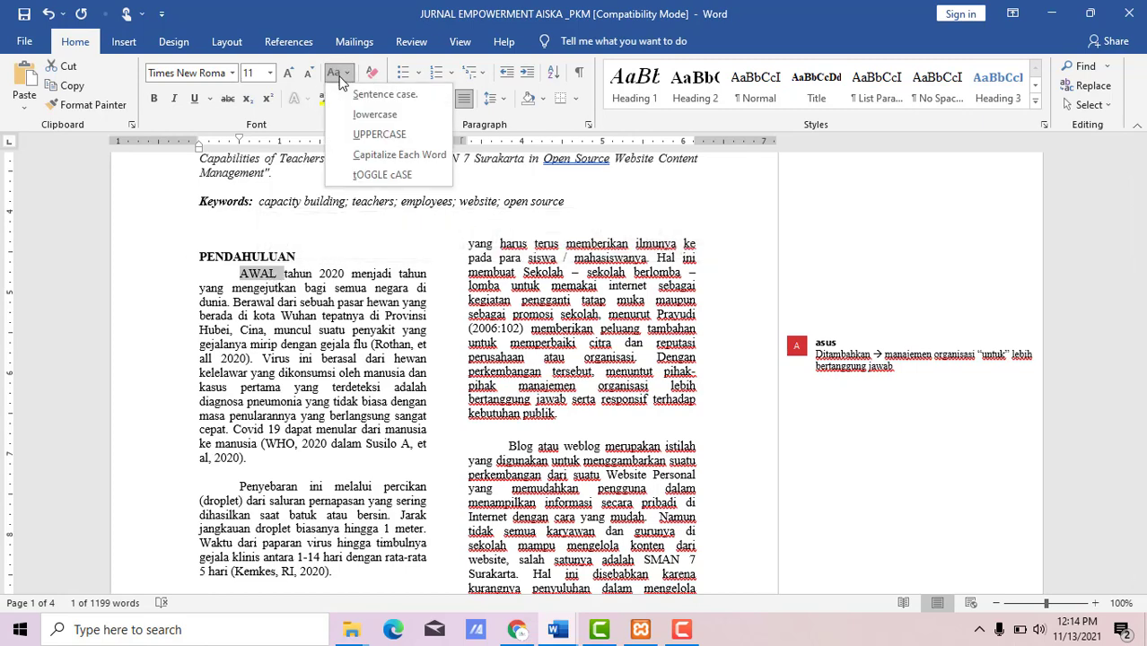
left_click(388, 116)
left_click(339, 79)
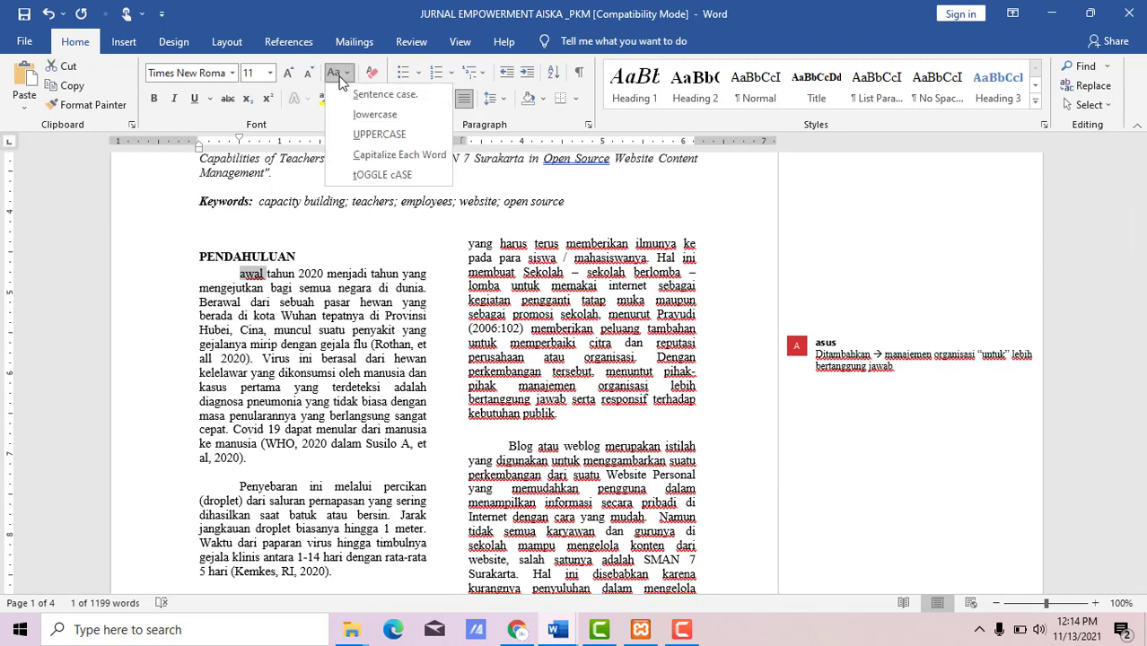
left_click(363, 93)
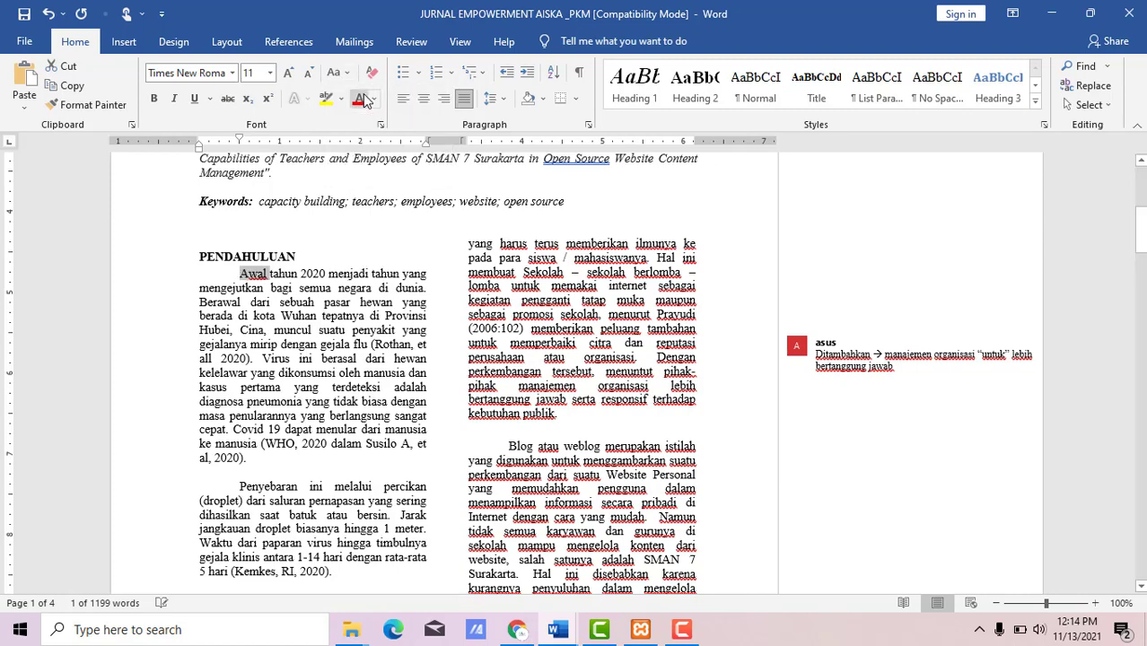
left_click(281, 295)
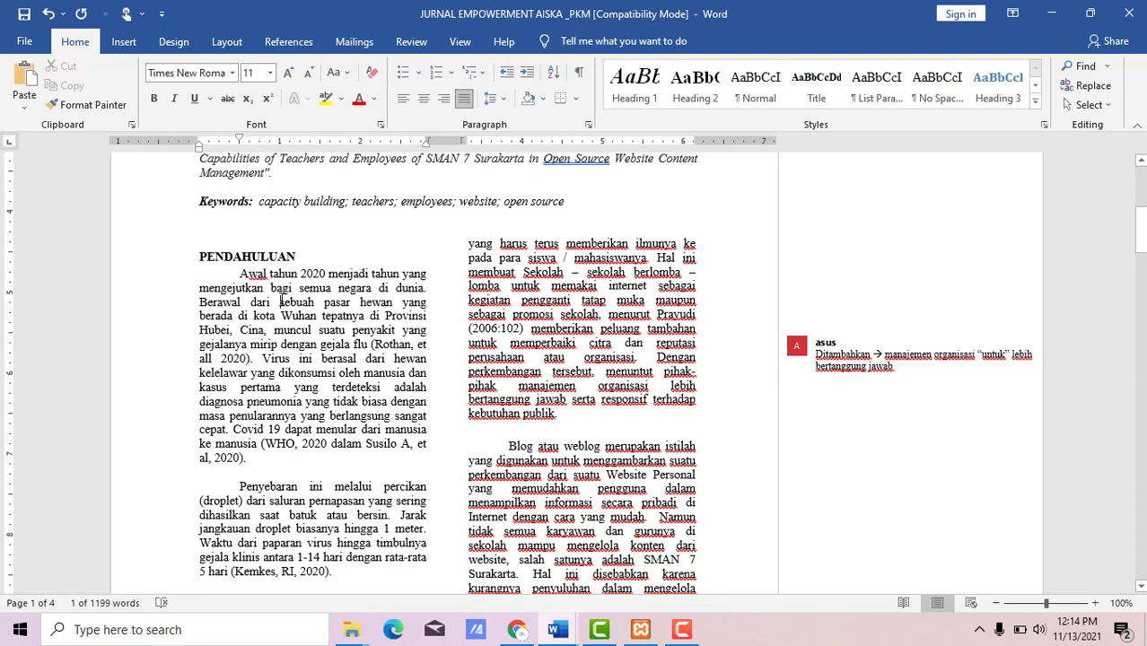
- Preview the font colours and text highlight colours on the word "Awal" without applying any
double_click(257, 274)
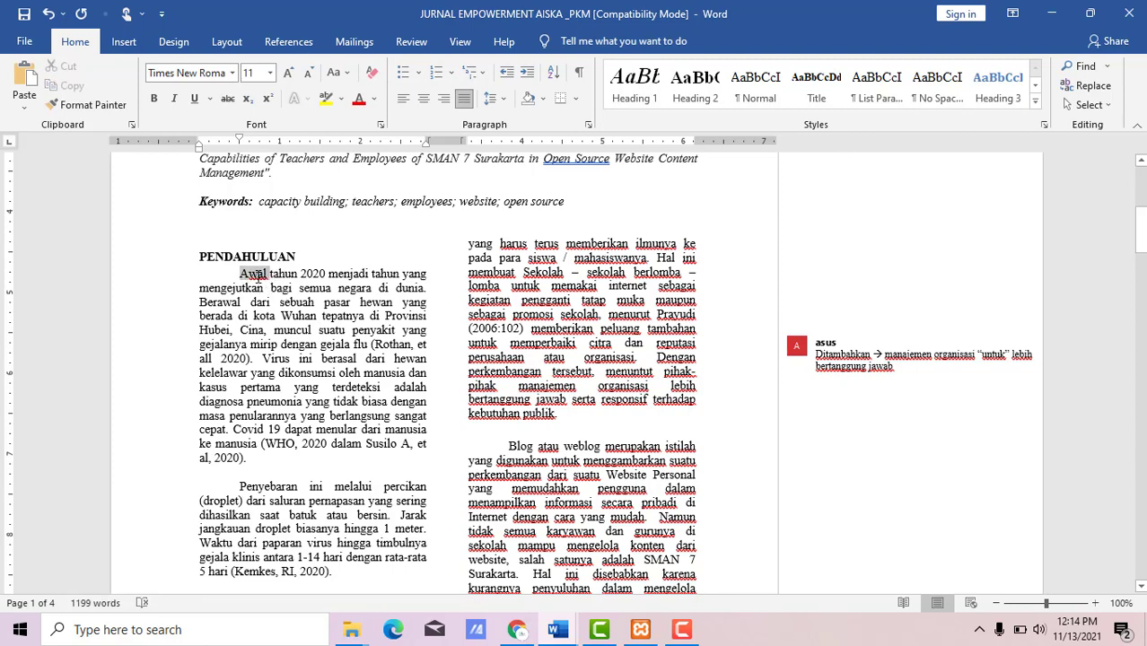
left_click(375, 99)
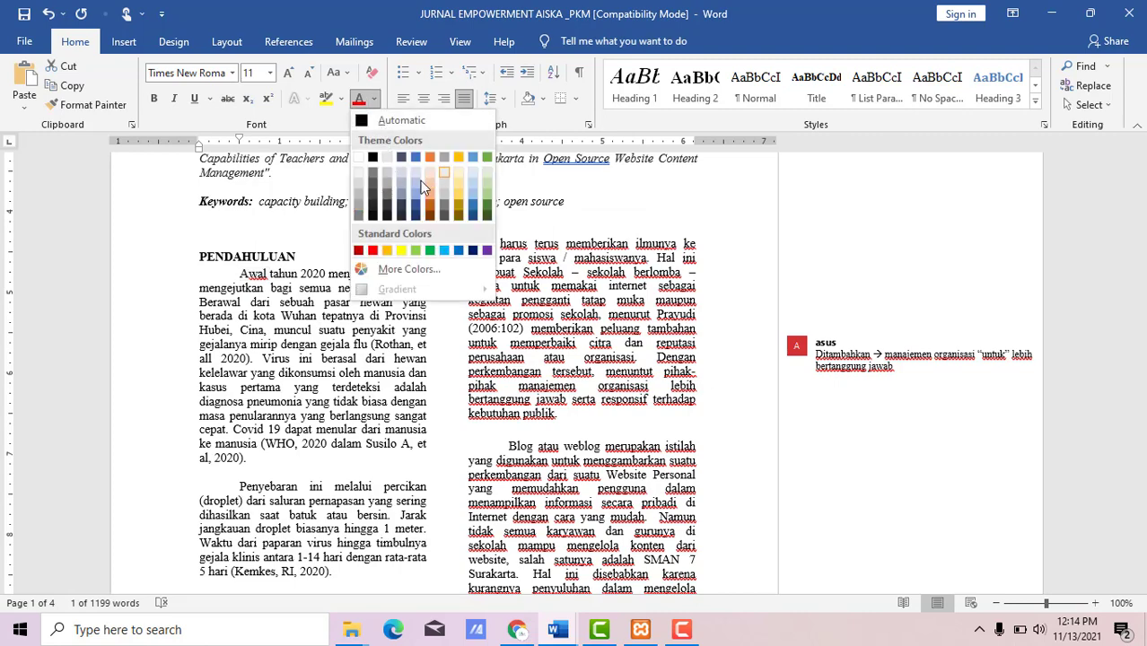
left_click(341, 101)
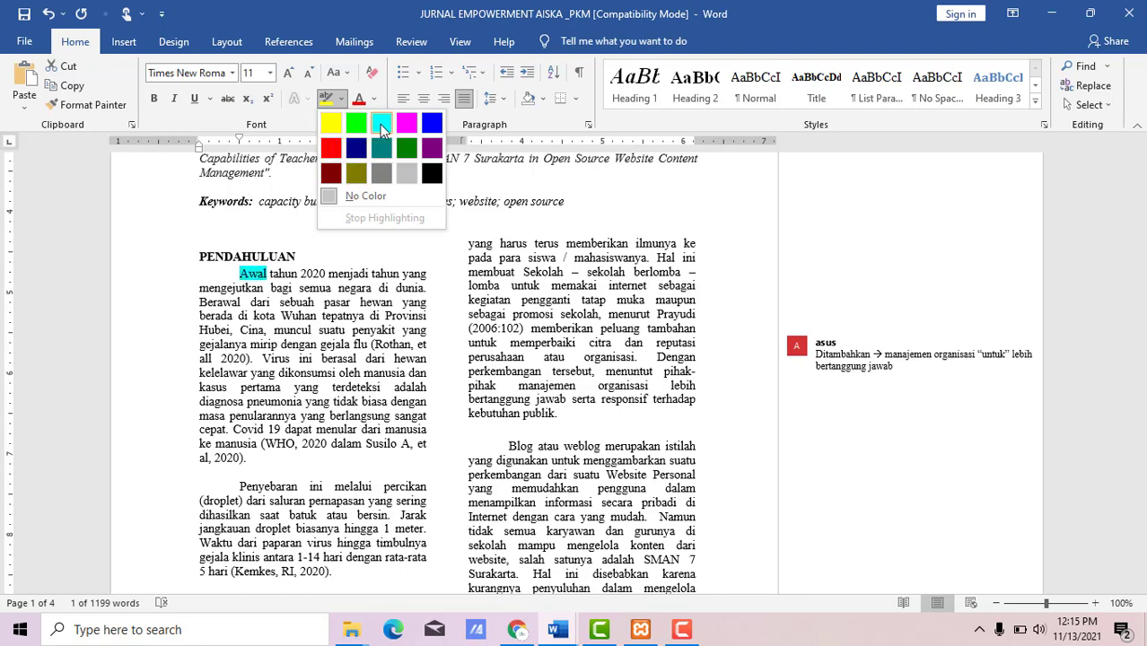
left_click(260, 284)
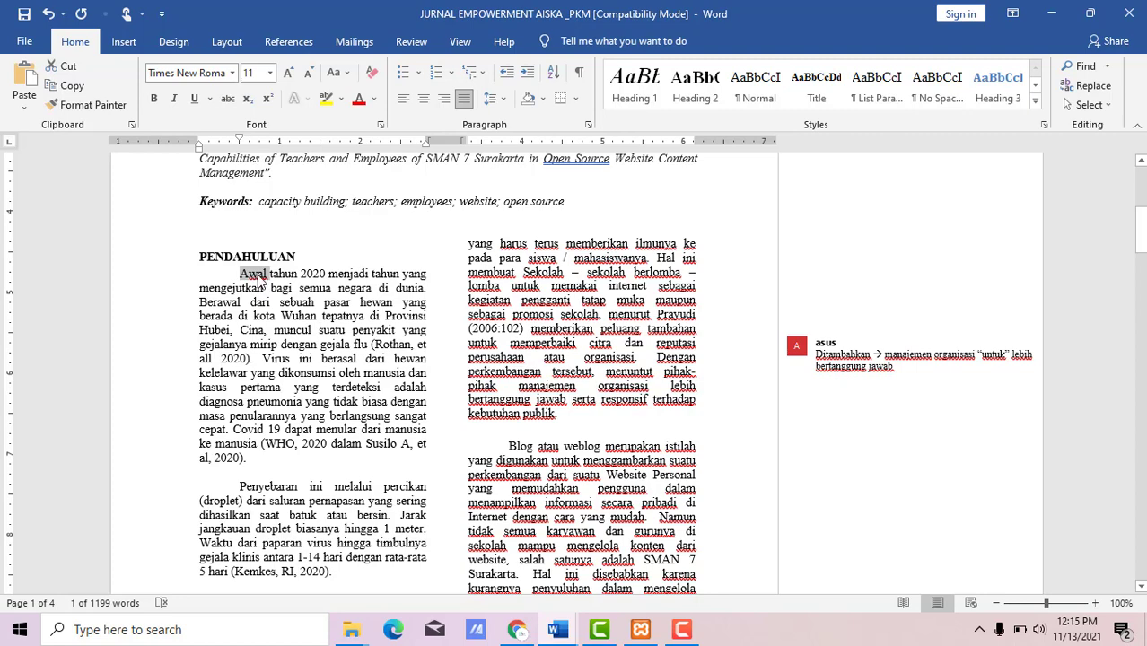
- Try strikethrough on "Awal" and underlining on "sebuah" in the first PENDAHULUAN paragraph, removing each format again
left_click(228, 104)
left_click(228, 104)
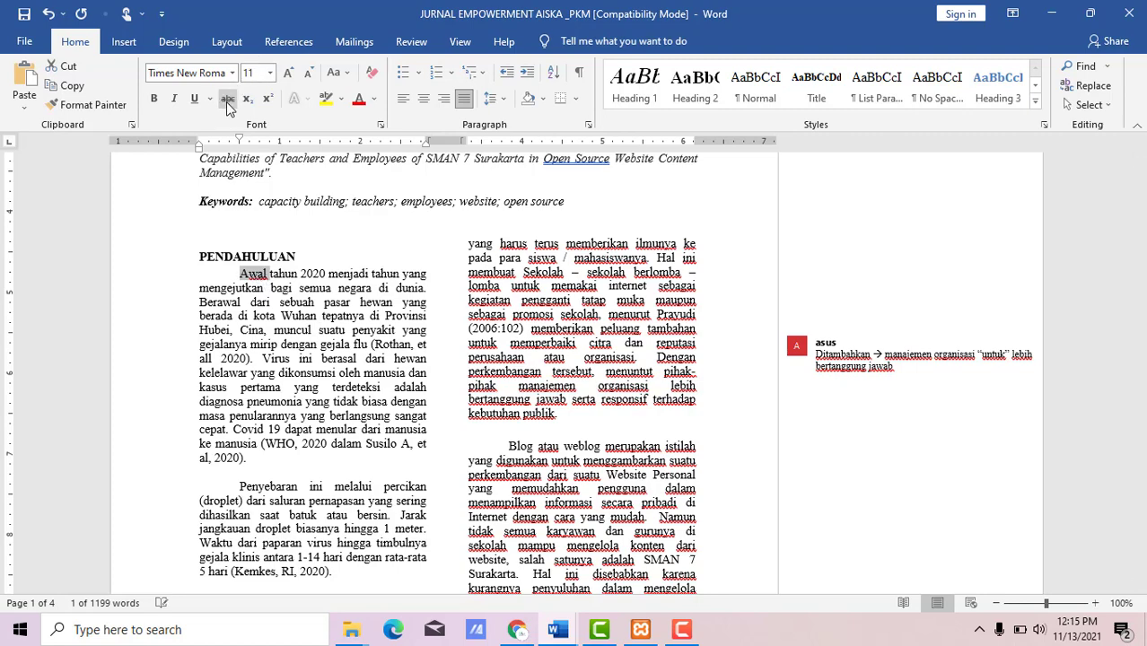
left_click(283, 303)
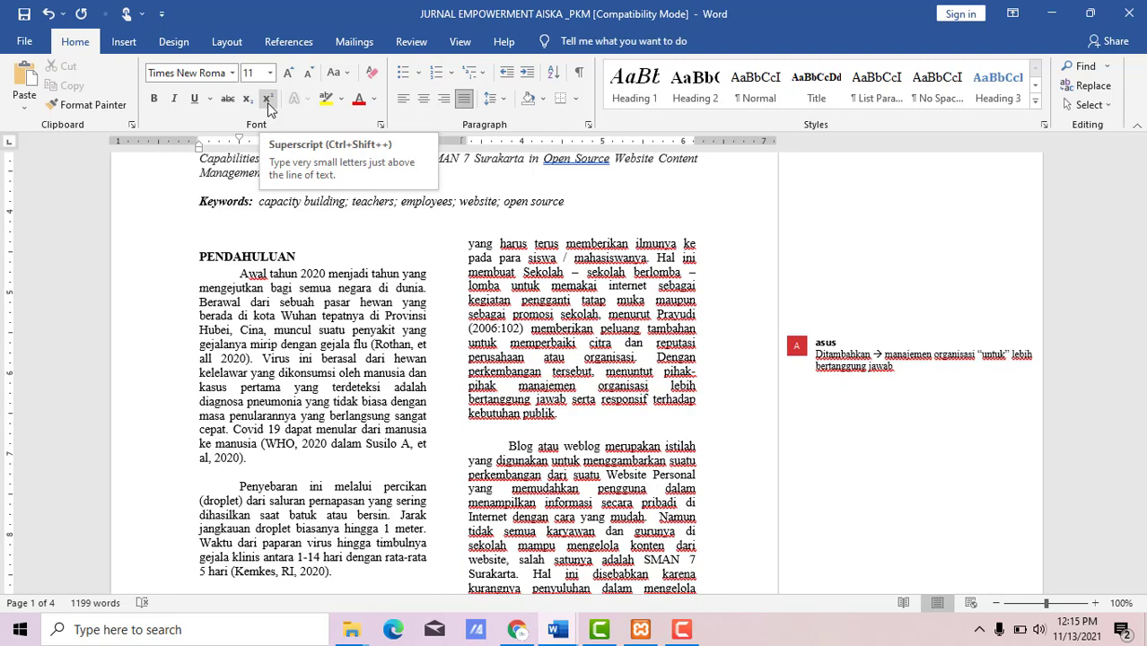
left_click(197, 100)
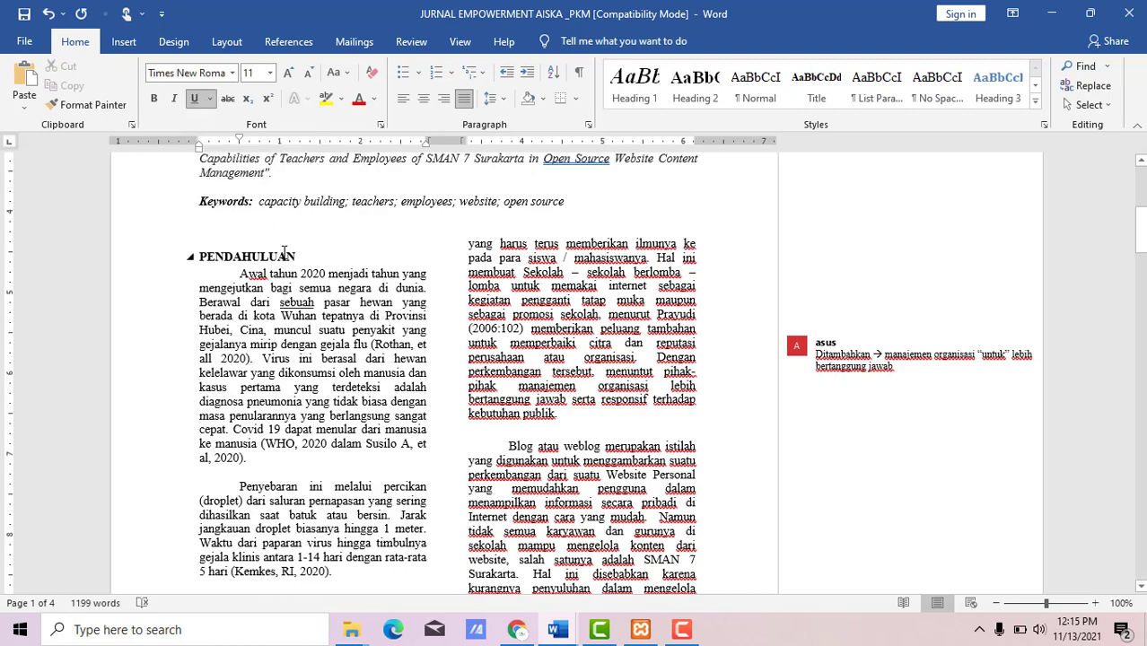
double_click(286, 302)
left_click(195, 99)
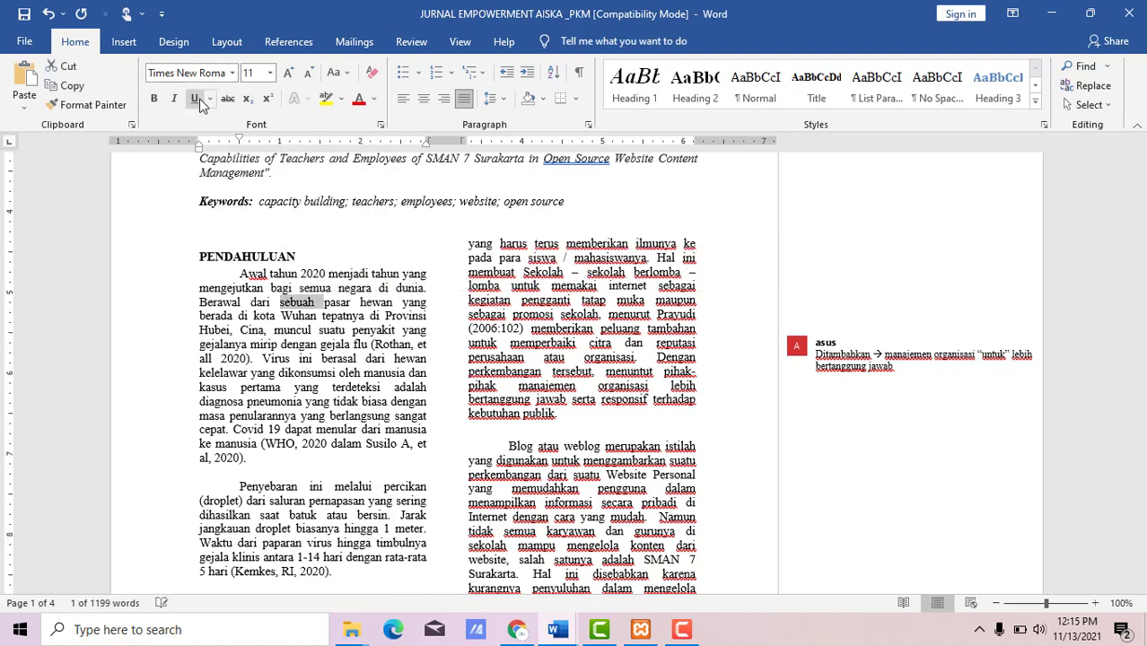
left_click(373, 303)
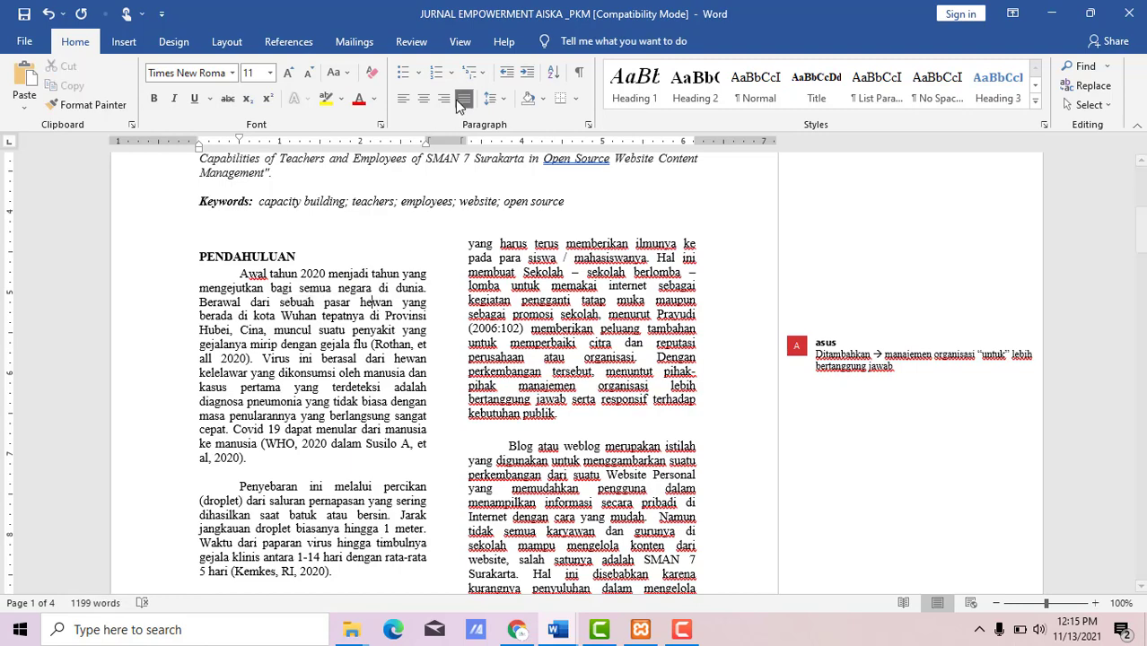
- Examine the bullet, numbering and multilevel list styles for the first PENDAHULUAN paragraph without applying any
left_click(419, 72)
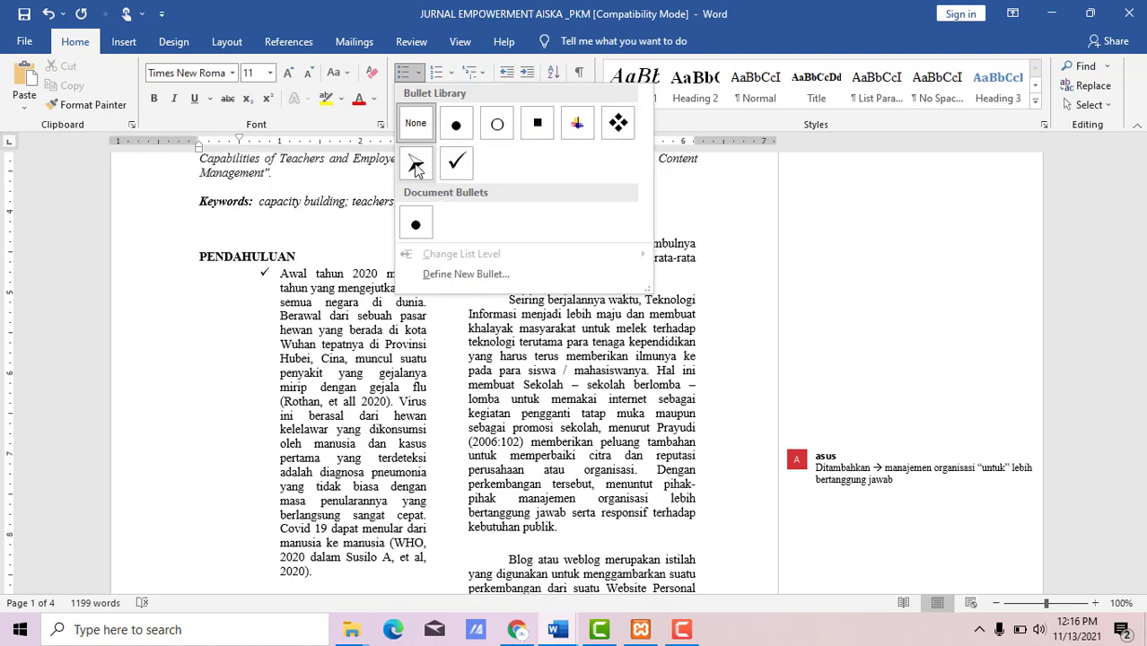
left_click(450, 74)
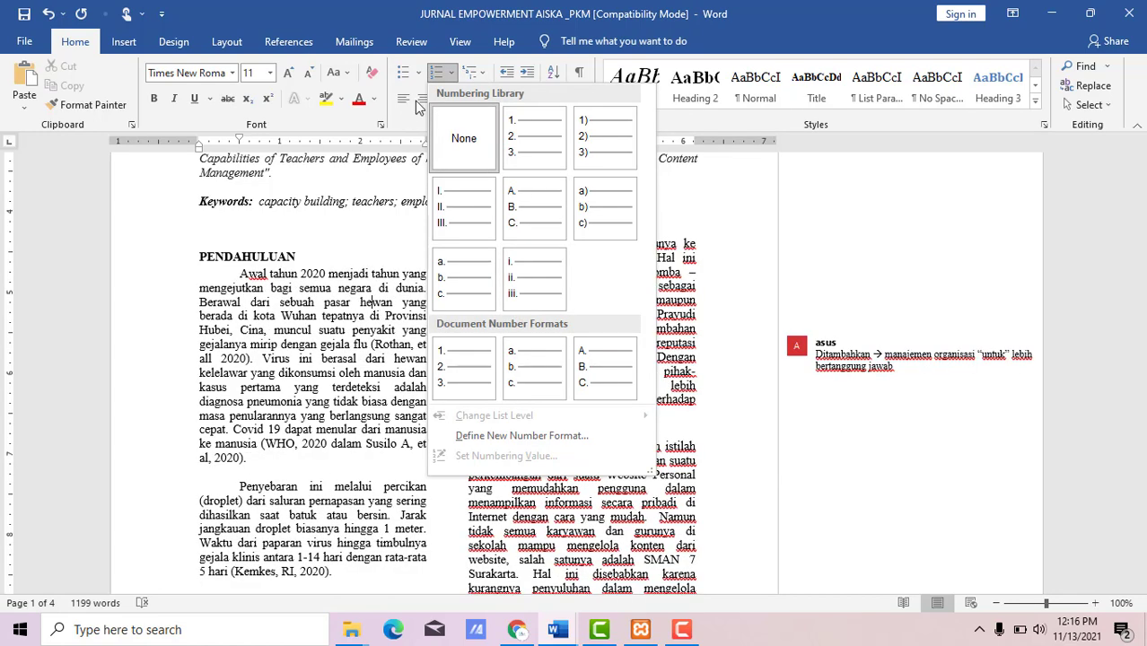
left_click(757, 30)
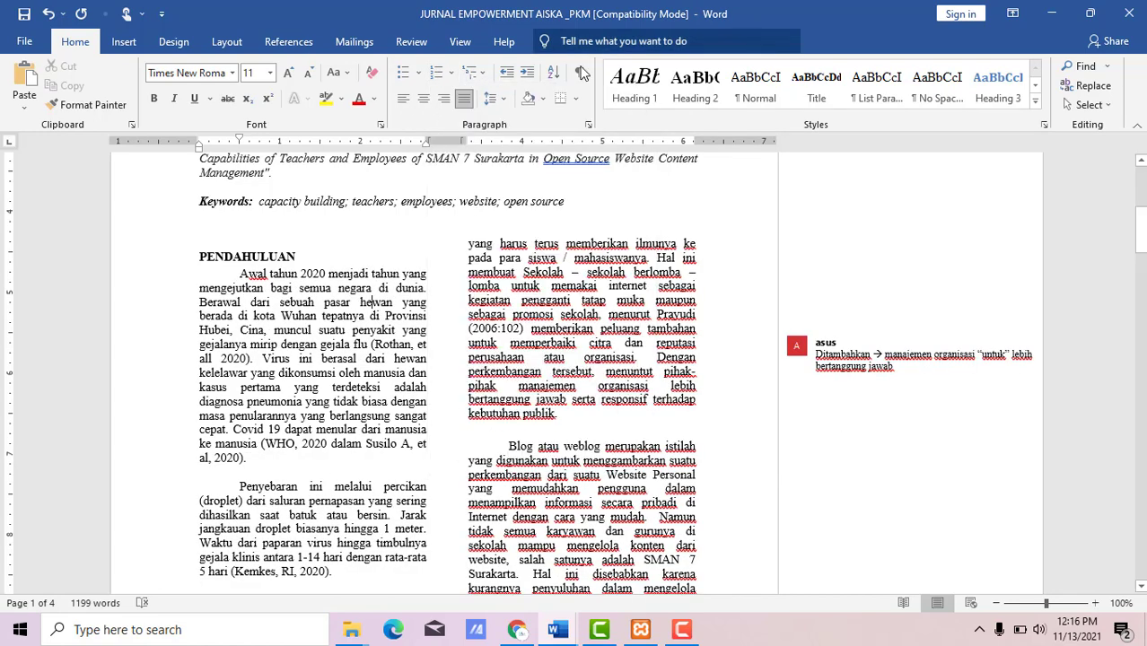
left_click(488, 73)
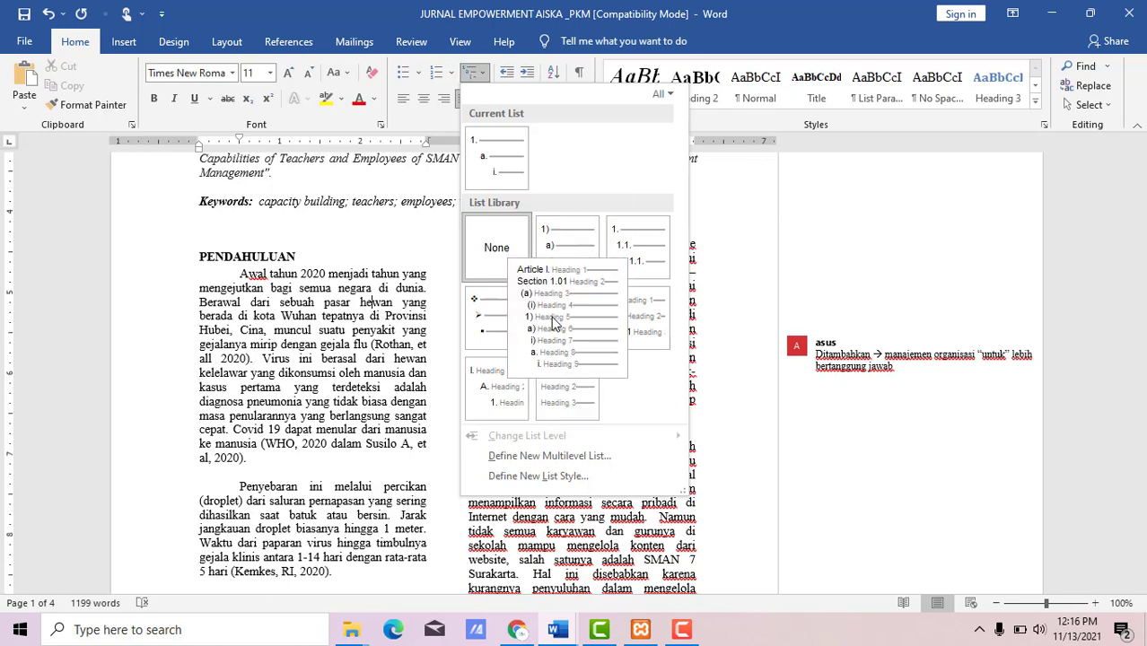
left_click(870, 165)
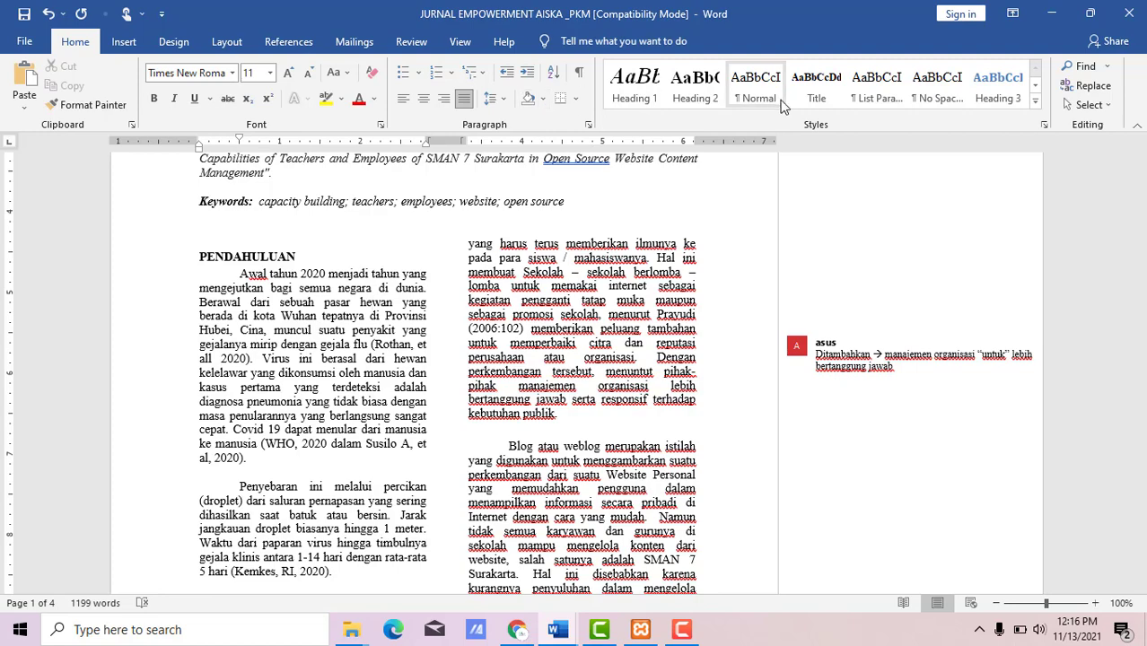
- Look through the commands for inserting objects, document formatting and page layout
left_click(118, 50)
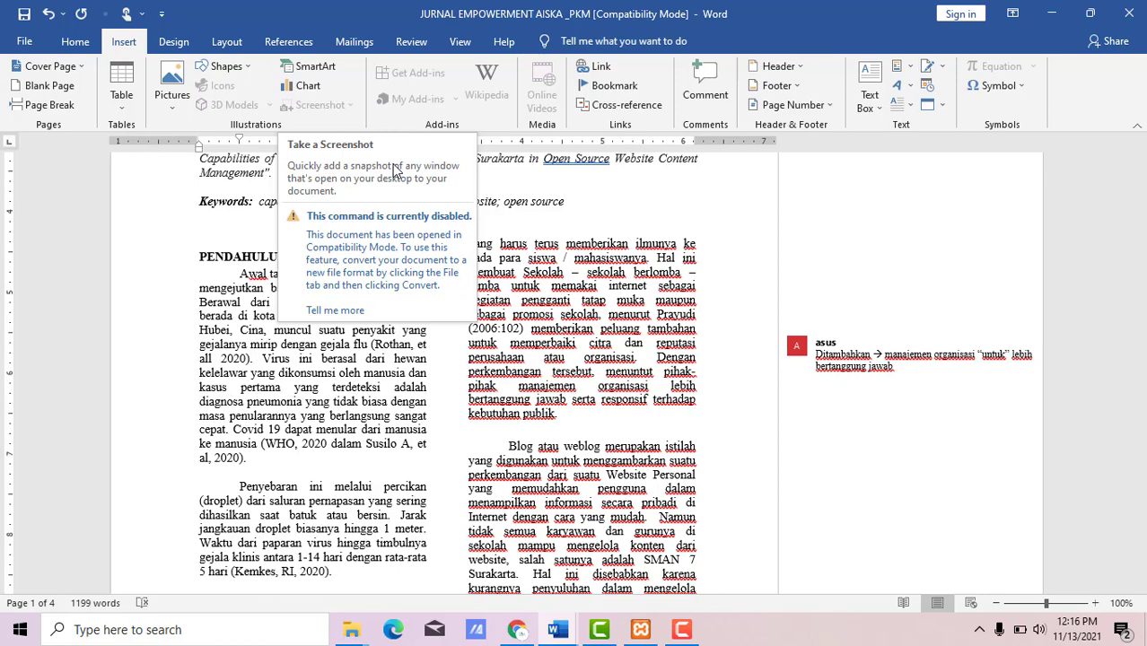
left_click(174, 42)
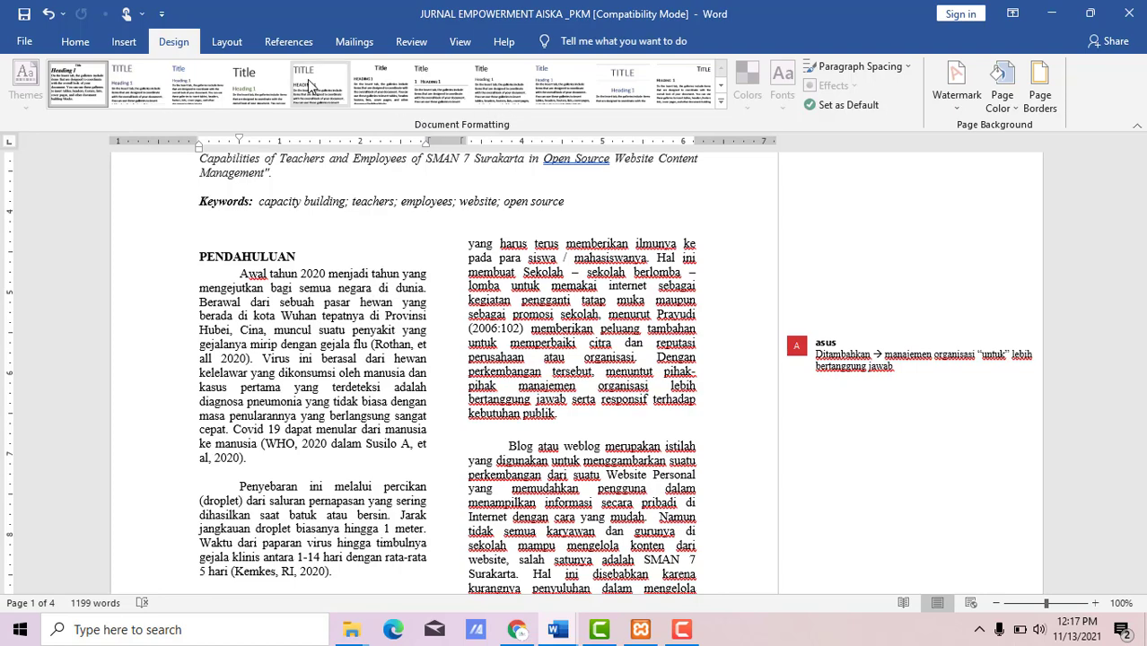
left_click(227, 42)
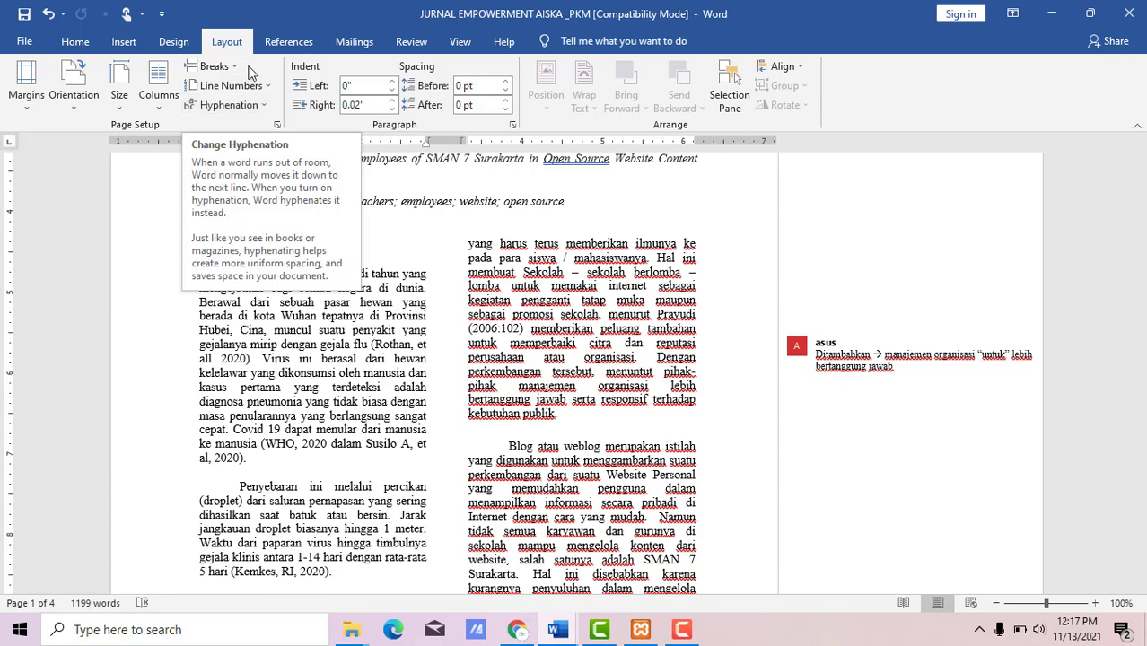
- Look through the commands for references, mail merge, reviewing and document views, including the translation options, without applying any
left_click(288, 45)
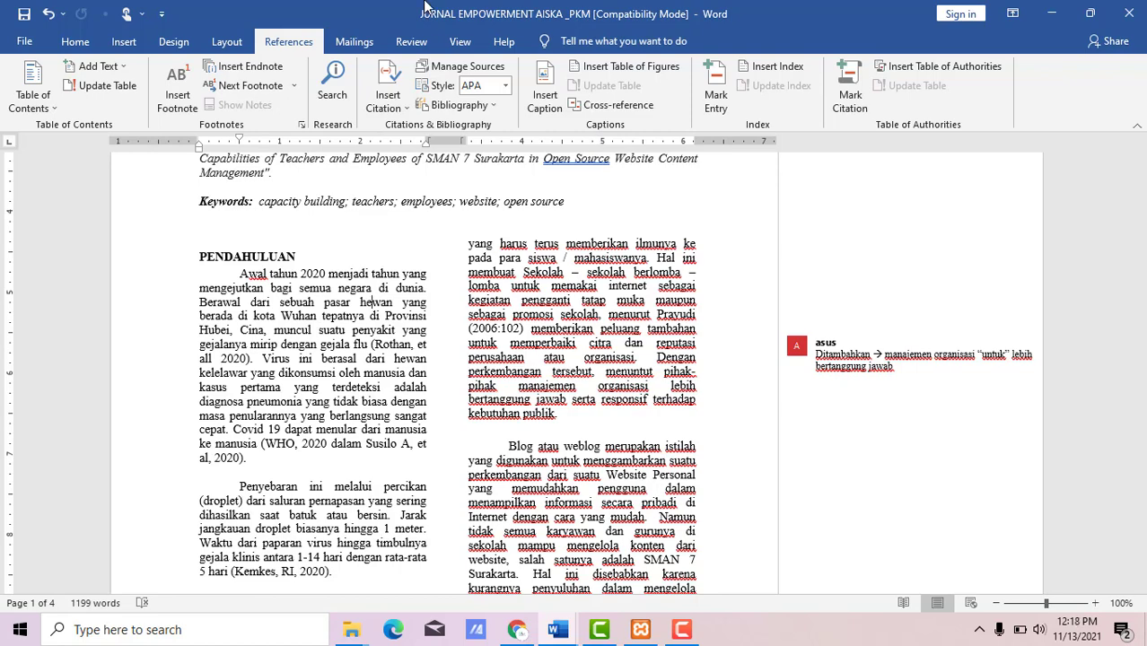
left_click(355, 43)
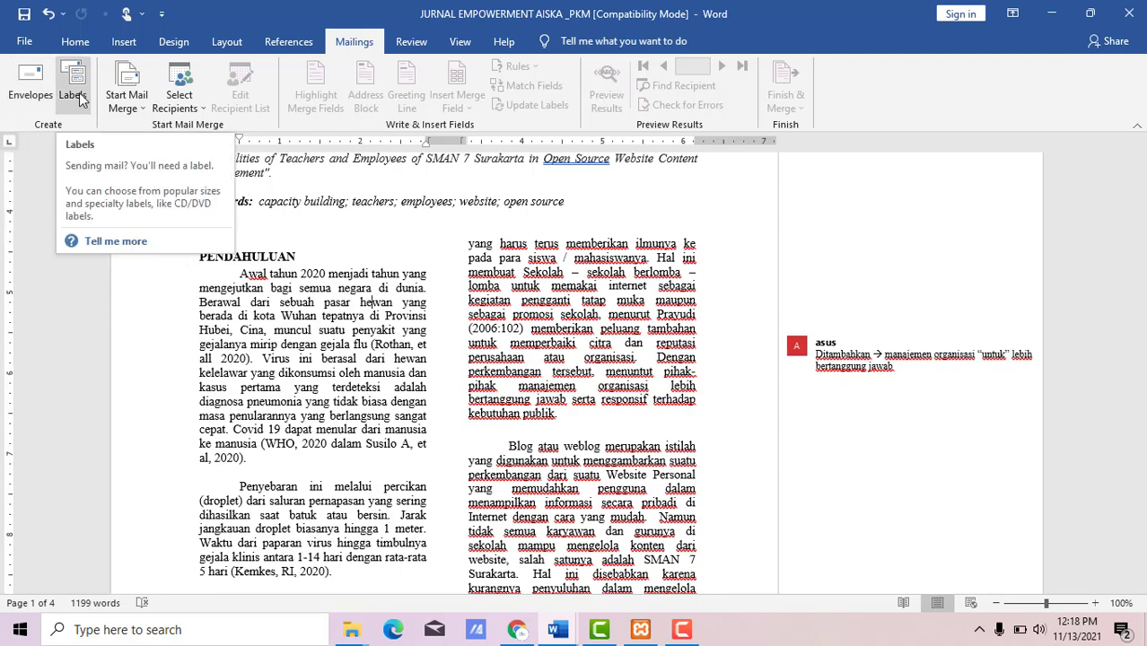
left_click(411, 42)
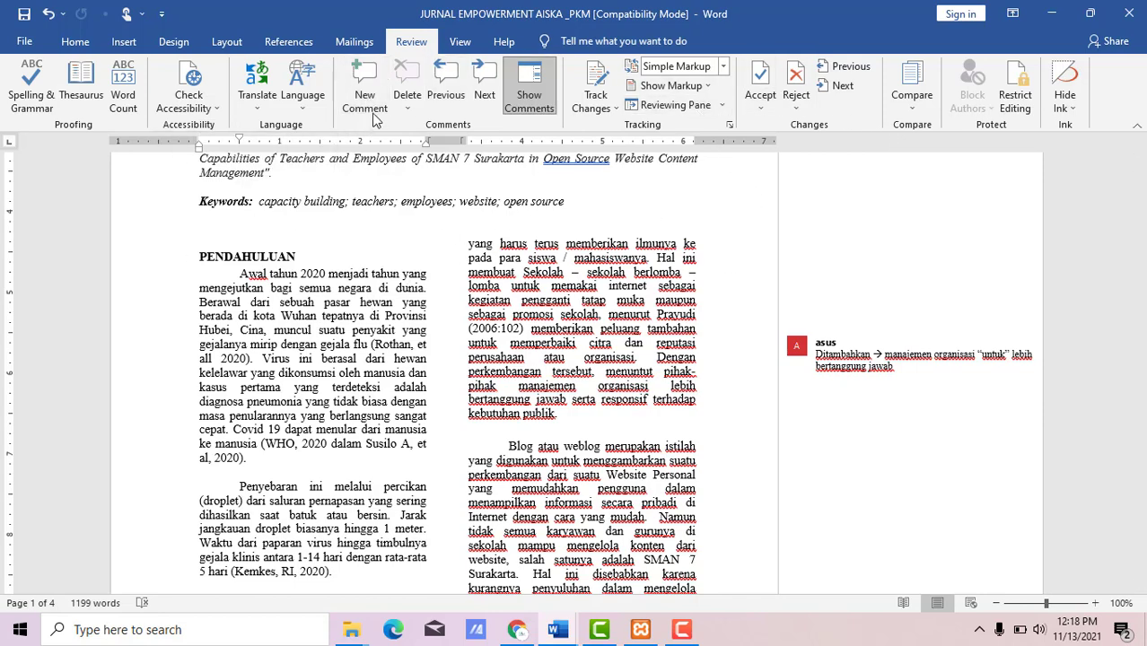
left_click(259, 110)
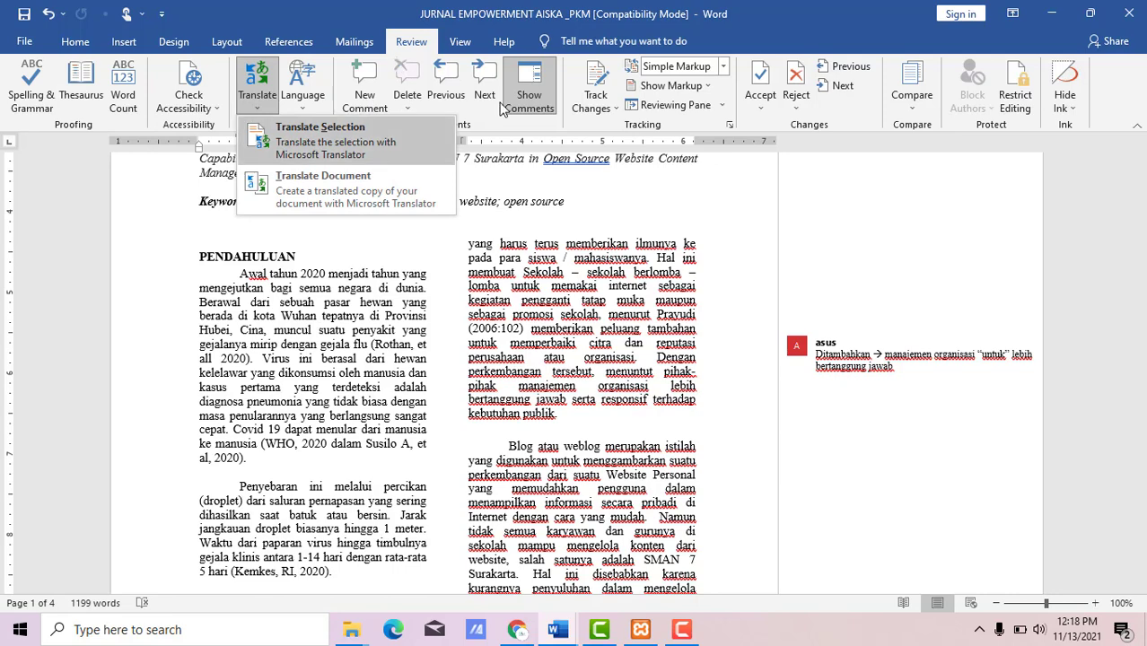
left_click(189, 89)
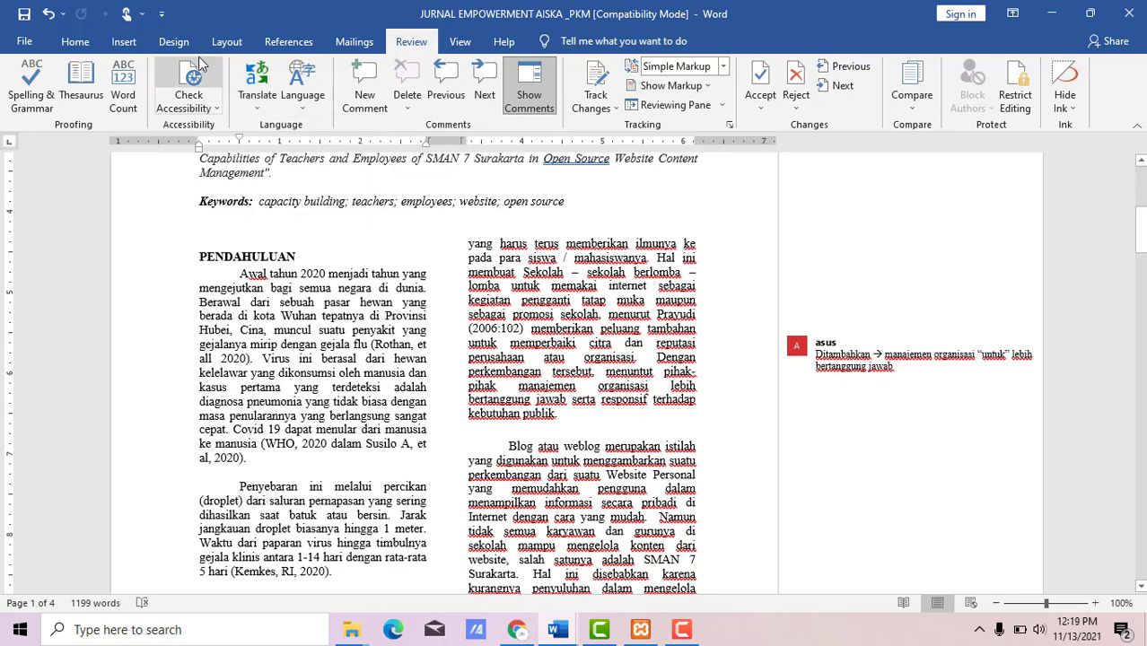
left_click(460, 41)
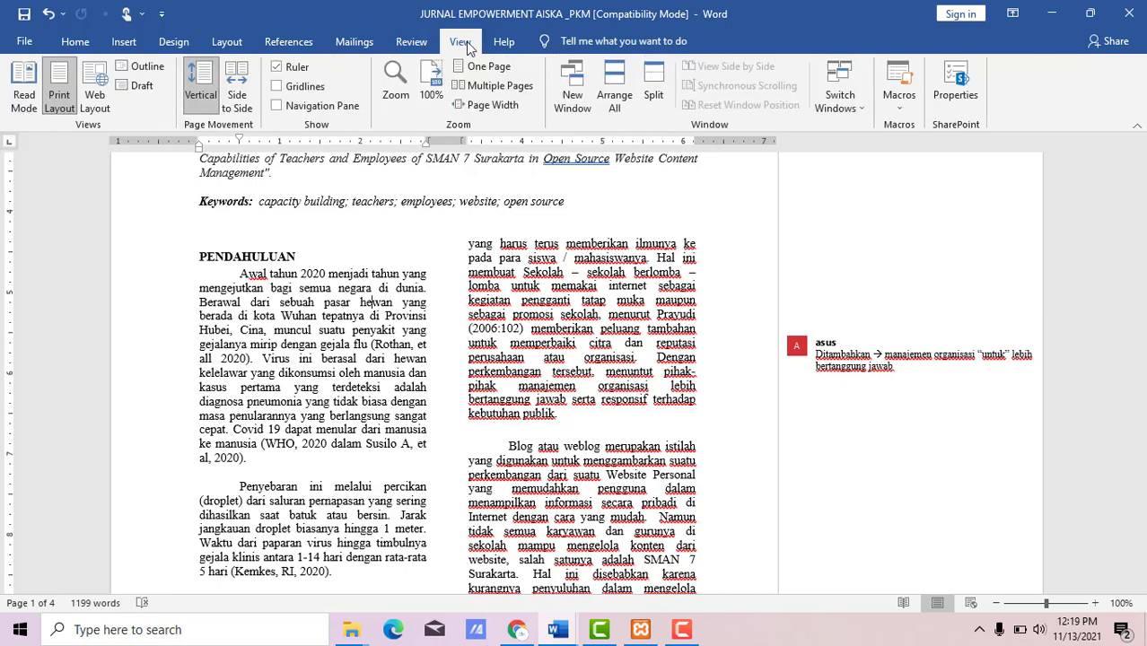